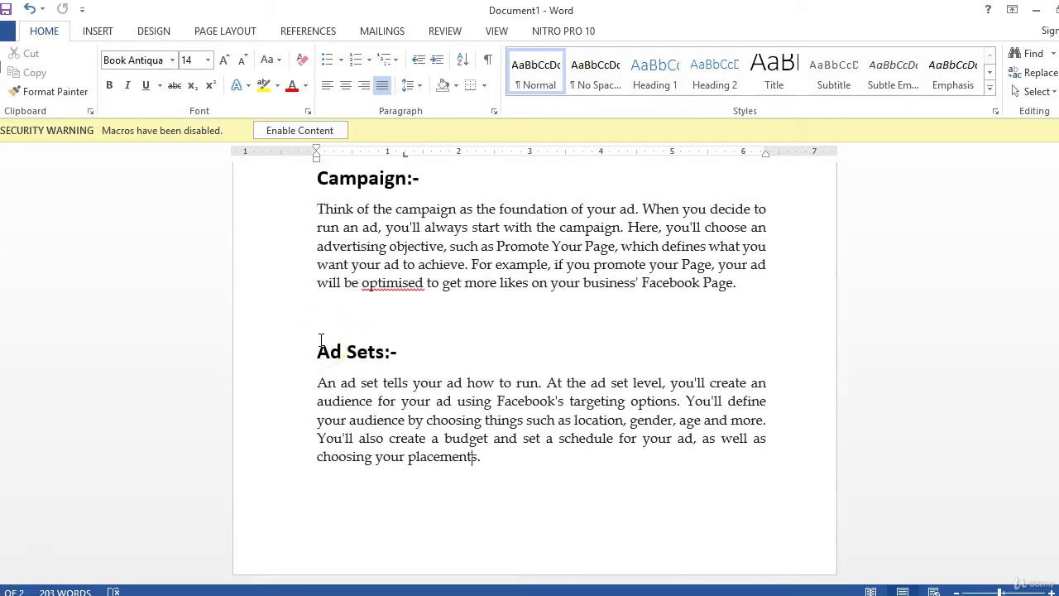
# Step: Switch from the Word document to Facebook Ads Manager and choose Conversions as the new campaign's marketing objective
pyautogui.scroll(5, 303, 339)
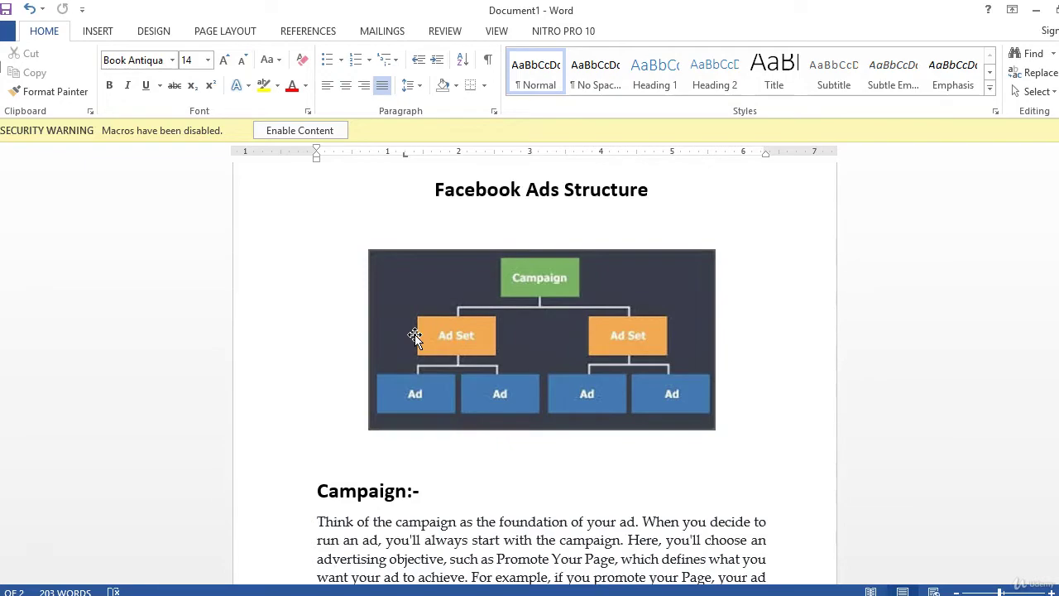
pyautogui.hotkey('alt', 'Tab')
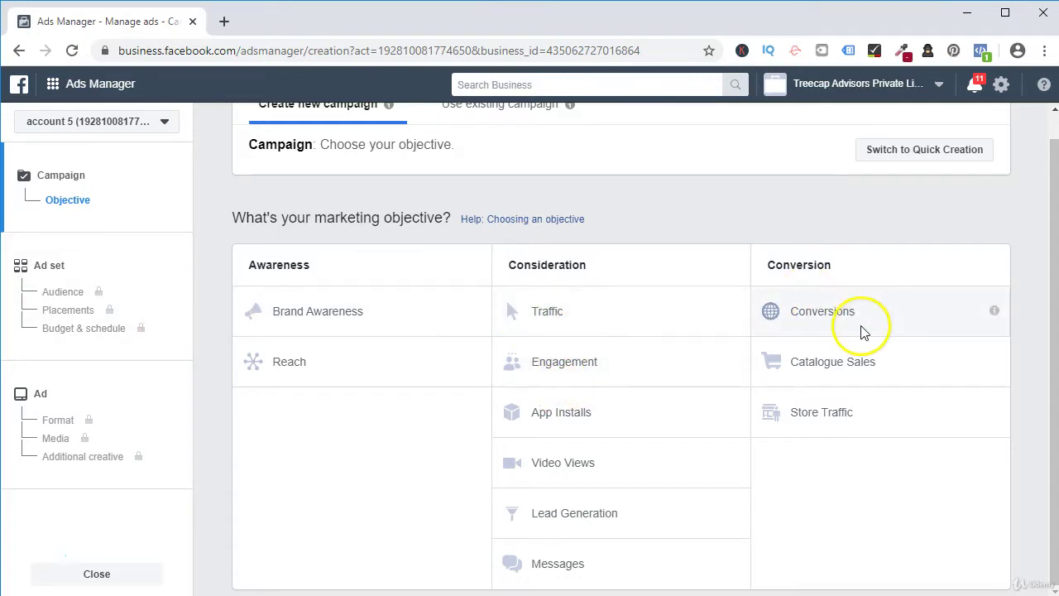
pyautogui.click(836, 323)
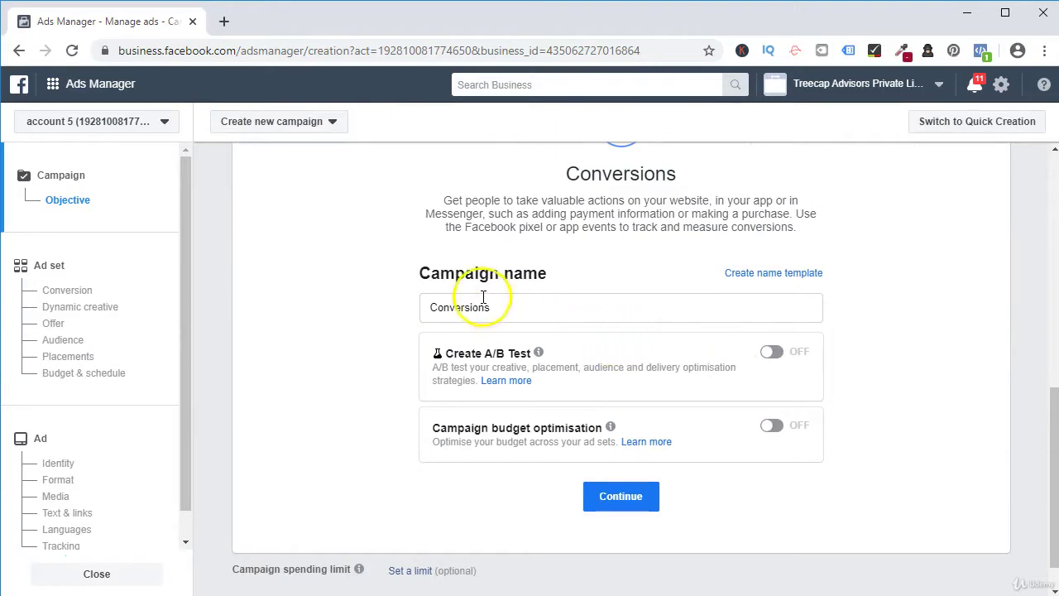
pyautogui.scroll(5, 792, 267)
pyautogui.scroll(-6, 800, 293)
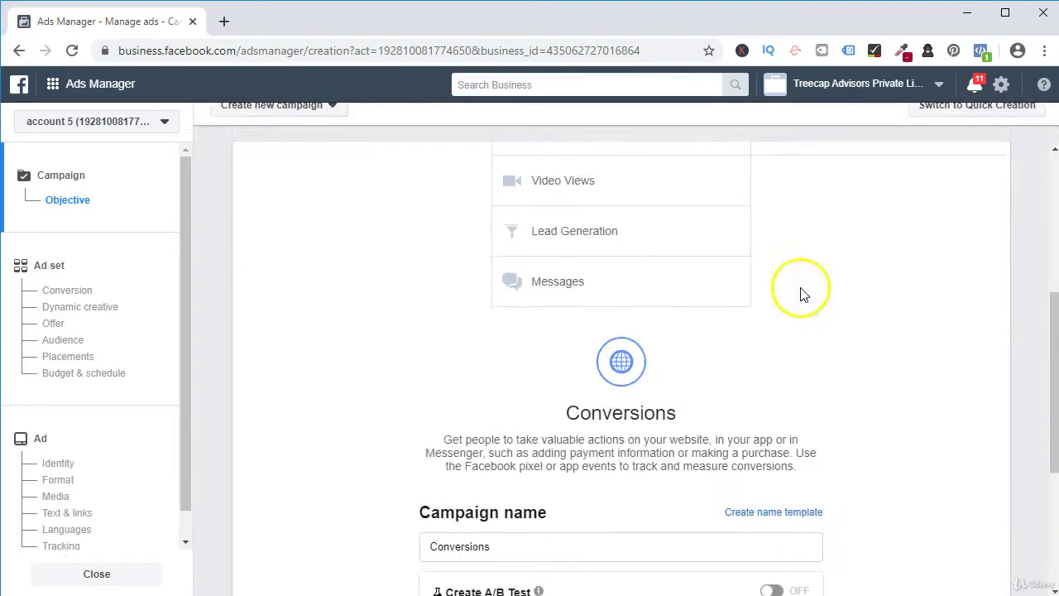
# Step: Name the campaign "facebook ads-conversion" and continue to the ad set settings
pyautogui.doubleClick(521, 263)
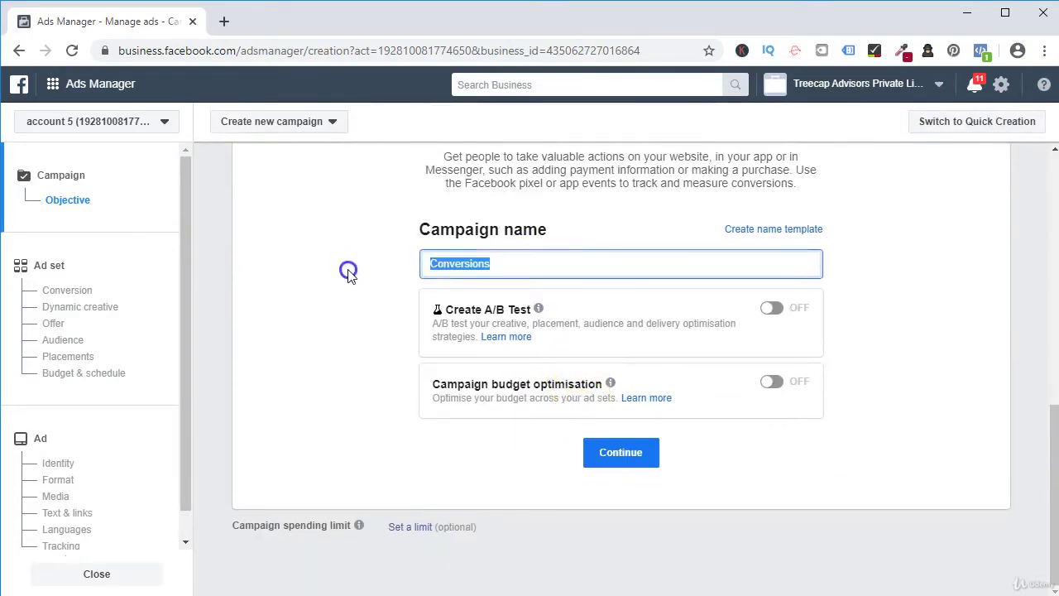
pyautogui.press('BackSpace')
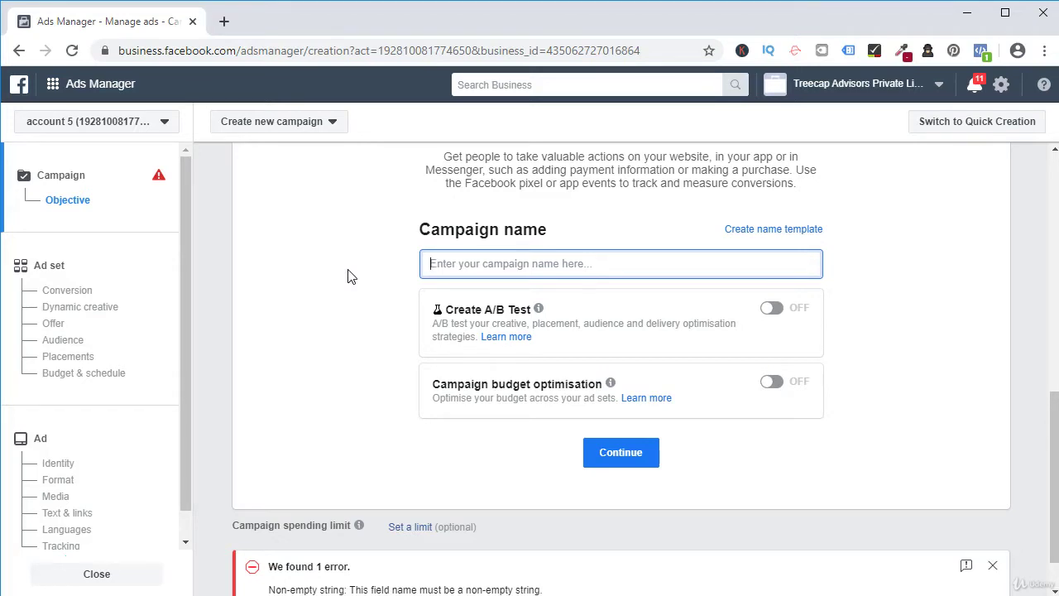
pyautogui.write('facebook ads')
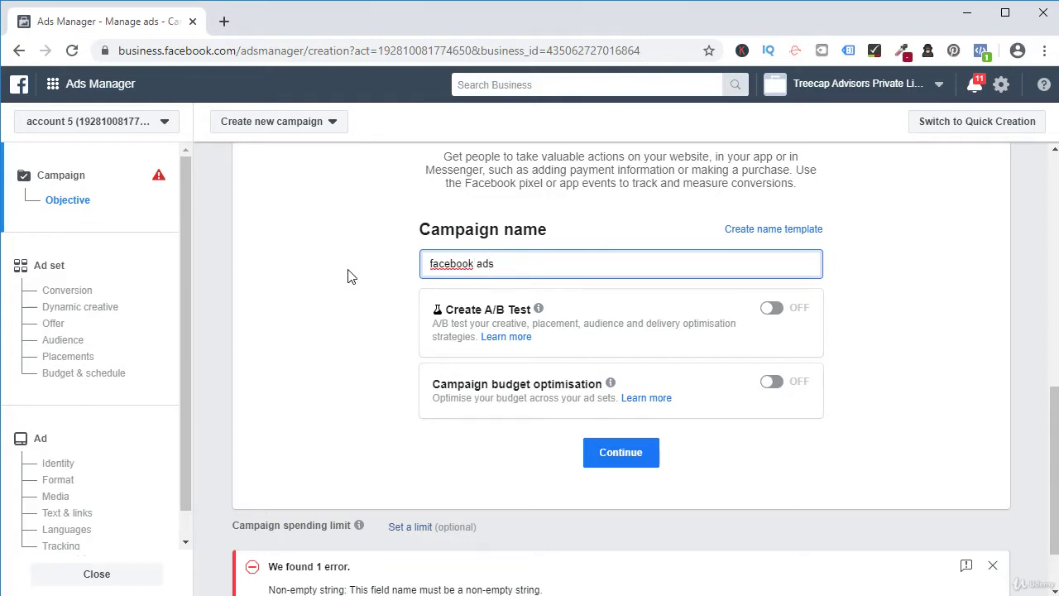
pyautogui.write('-conversion')
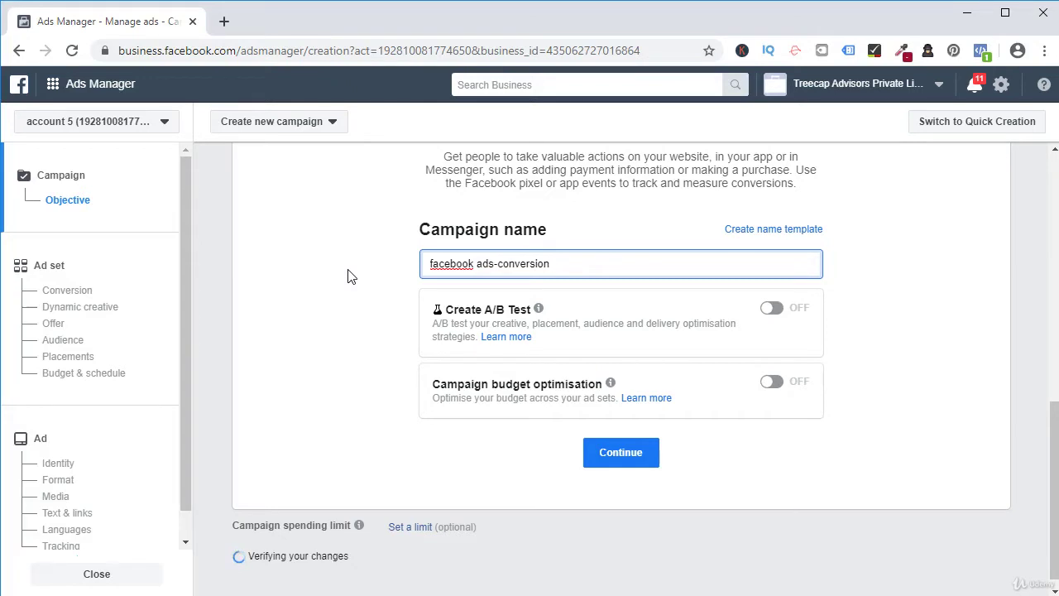
pyautogui.click(502, 262)
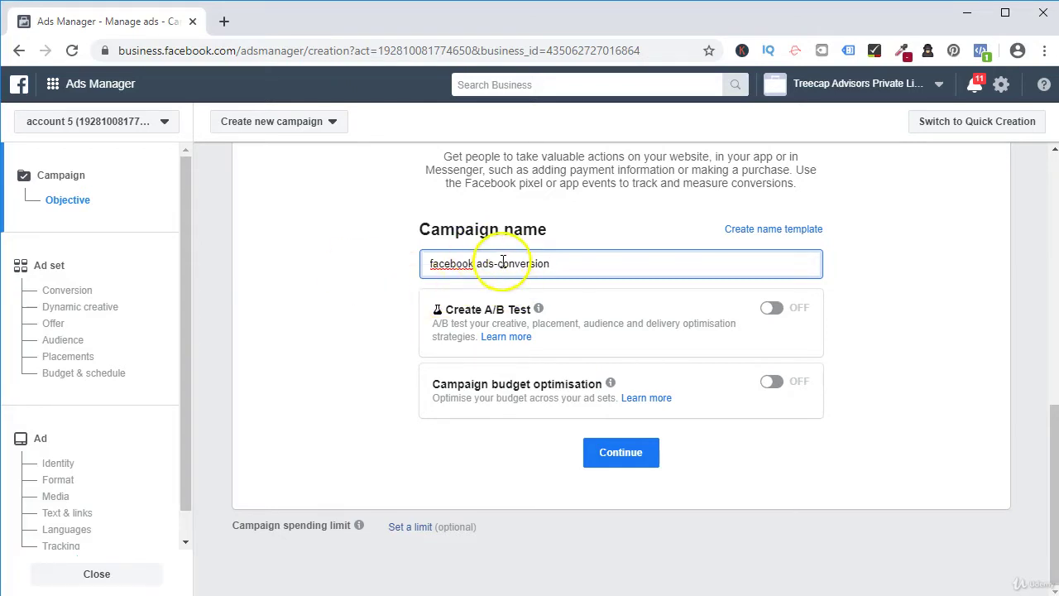
pyautogui.click(635, 467)
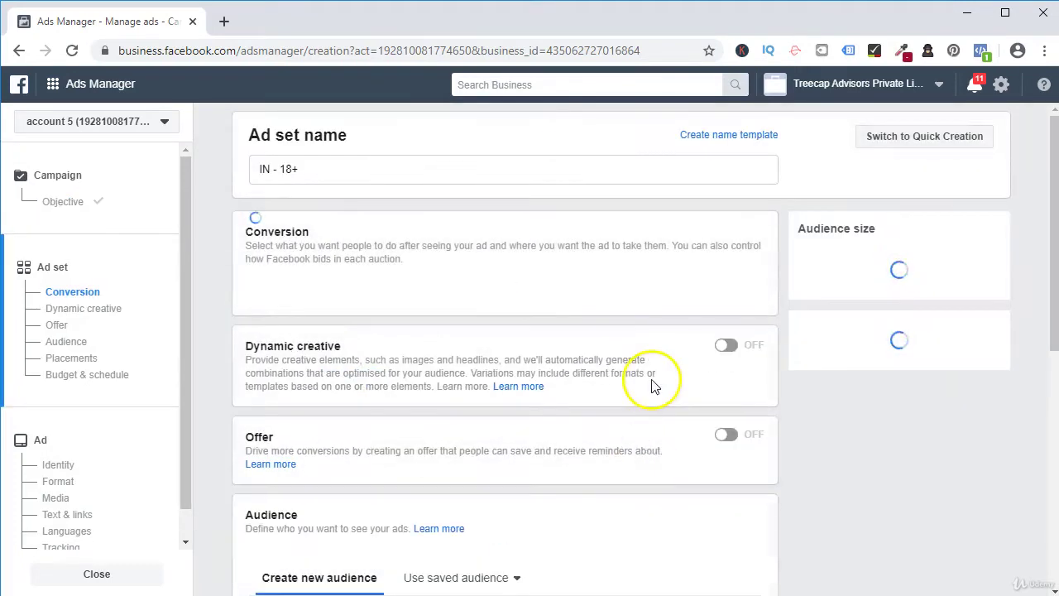
# Step: Try the App, Messenger and WhatsApp options as the conversion destination and return to Website
pyautogui.scroll(-2, 667, 387)
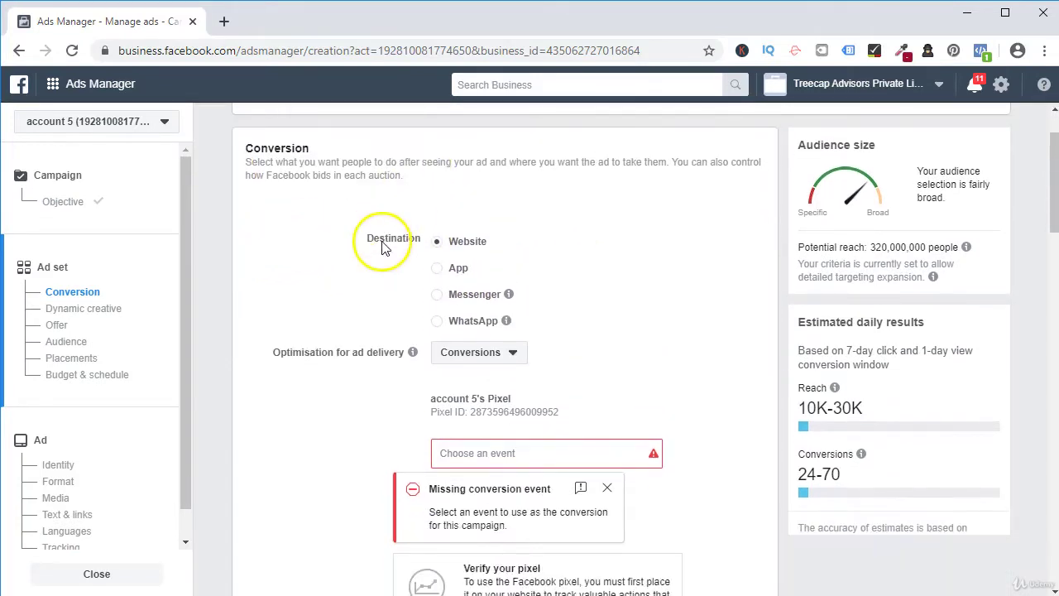
pyautogui.click(439, 272)
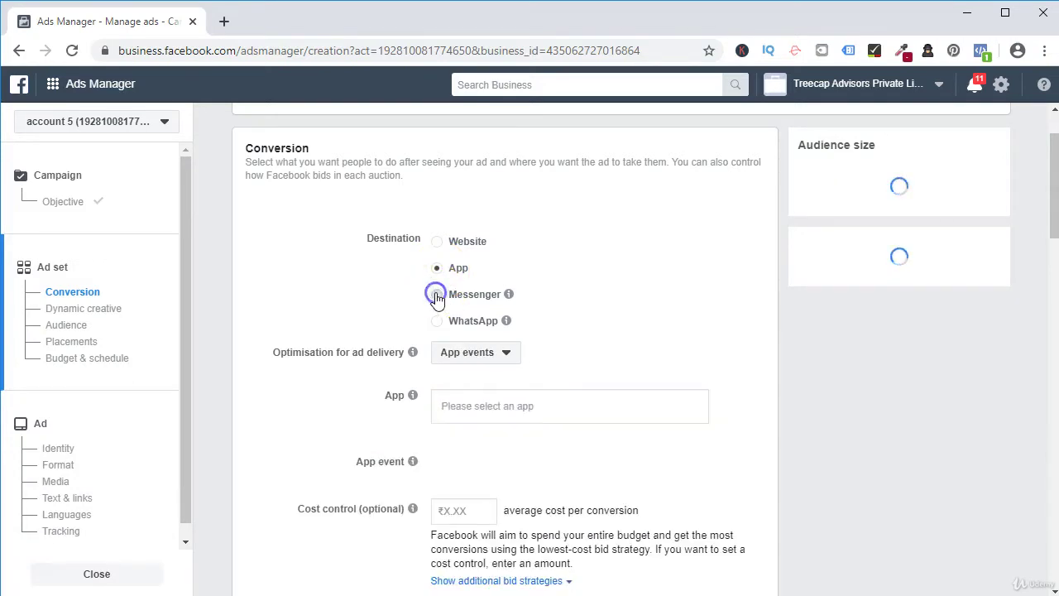
pyautogui.click(437, 296)
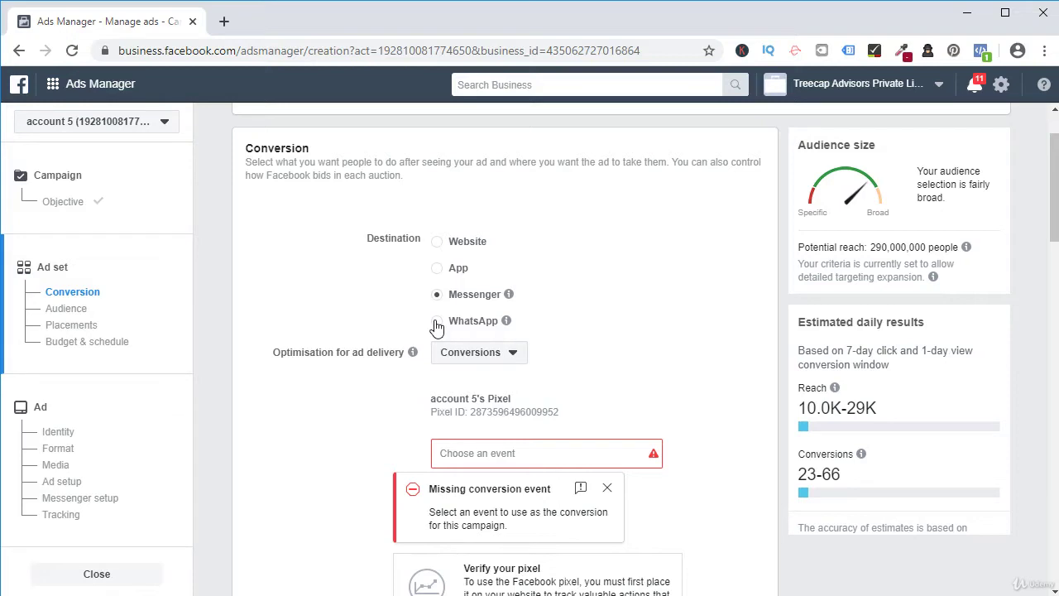
pyautogui.click(439, 322)
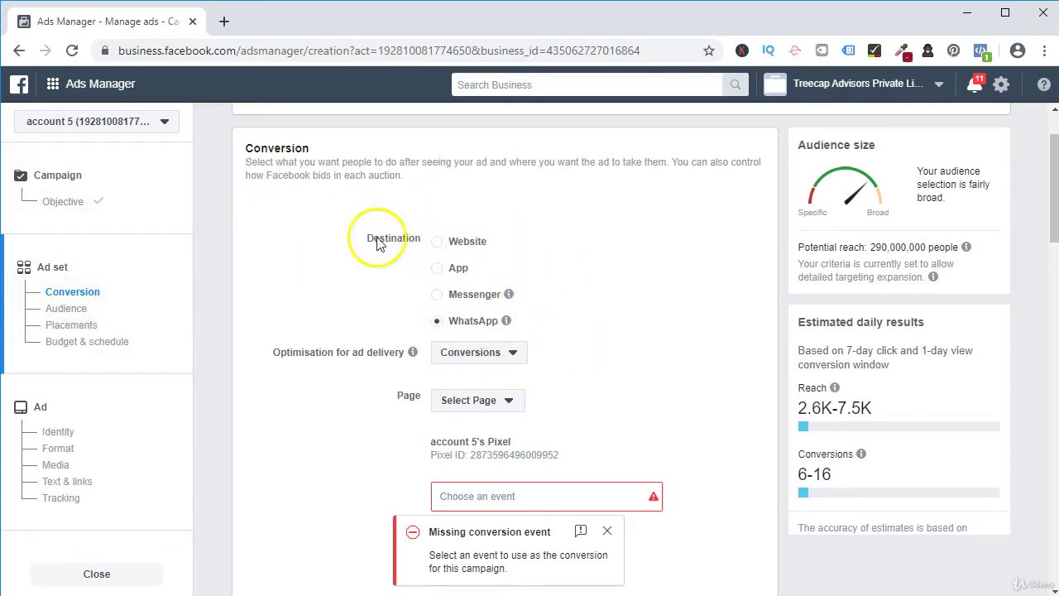
pyautogui.click(471, 246)
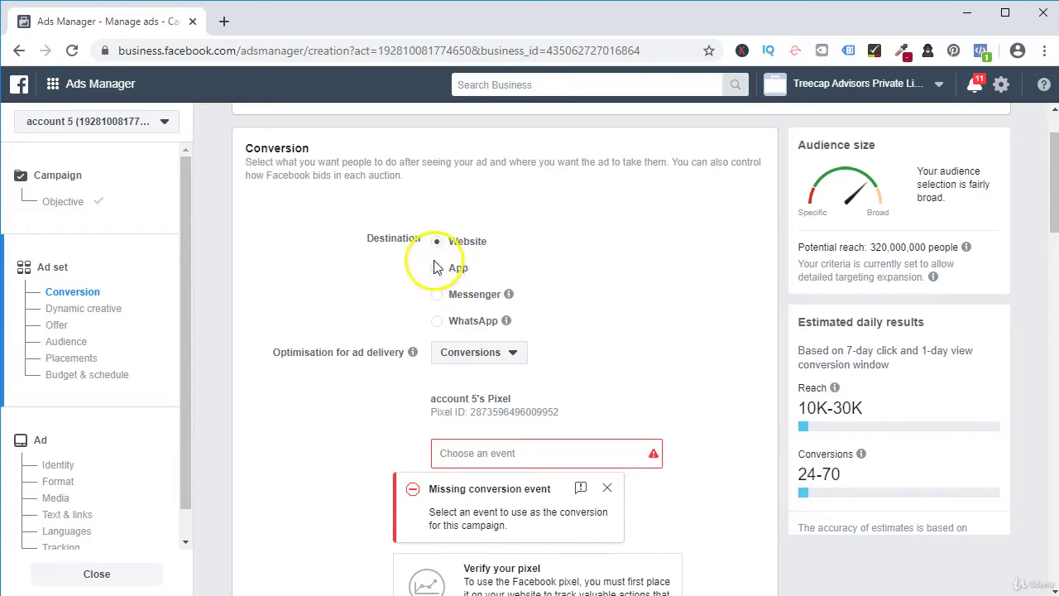
pyautogui.click(439, 268)
pyautogui.click(437, 295)
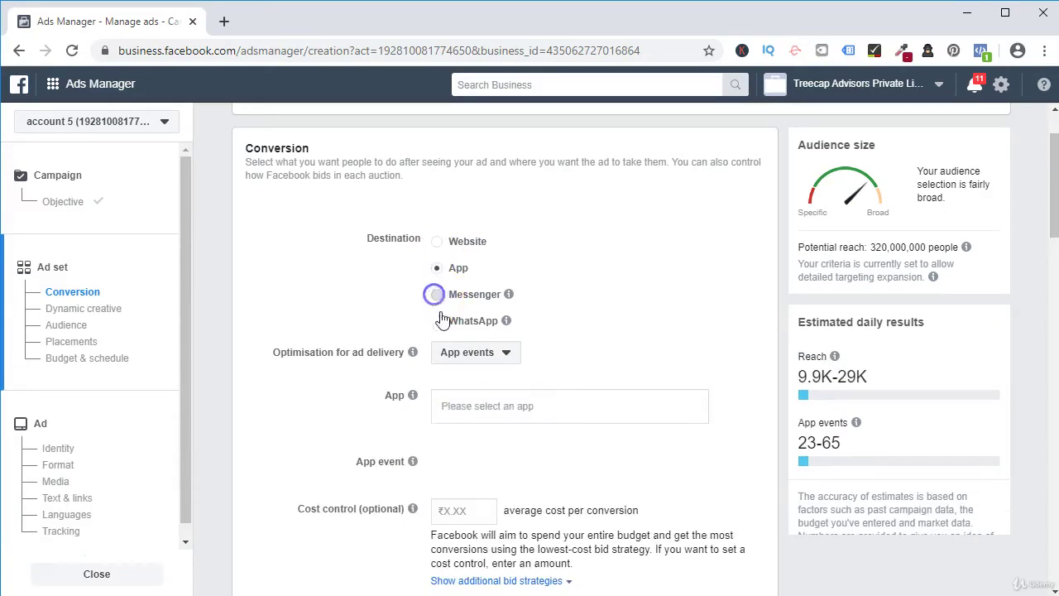
pyautogui.click(442, 322)
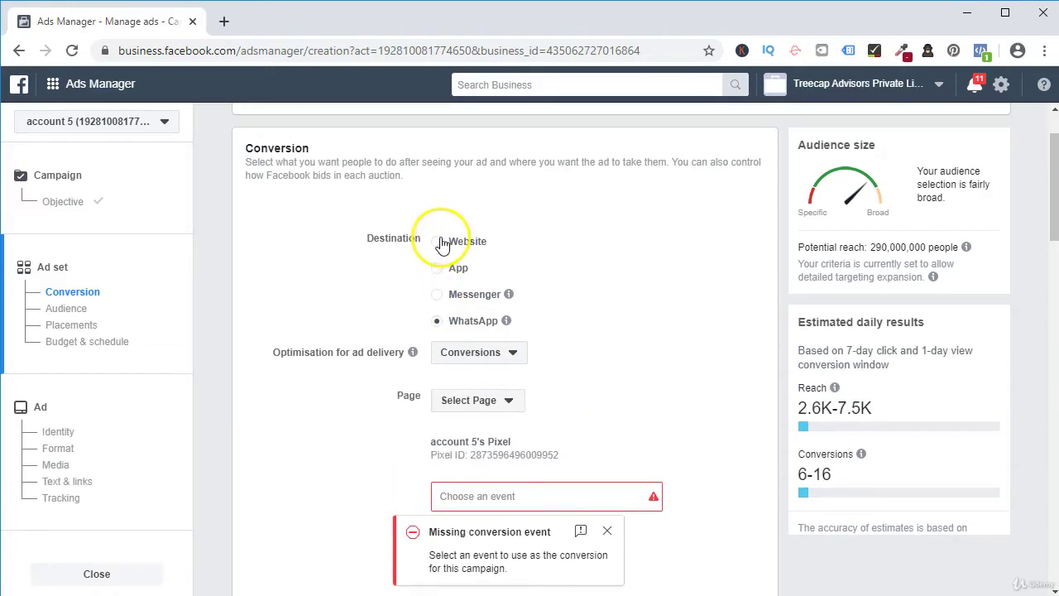
pyautogui.click(438, 241)
# Step: Select Purchase as the conversion event for the account's pixel
pyautogui.scroll(-2, 720, 307)
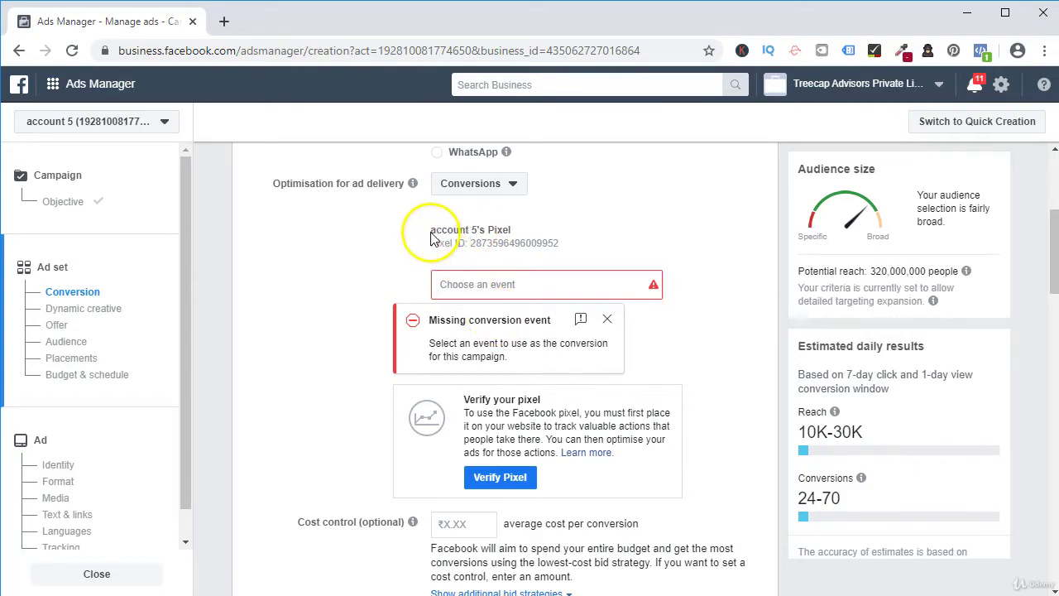
pyautogui.click(486, 285)
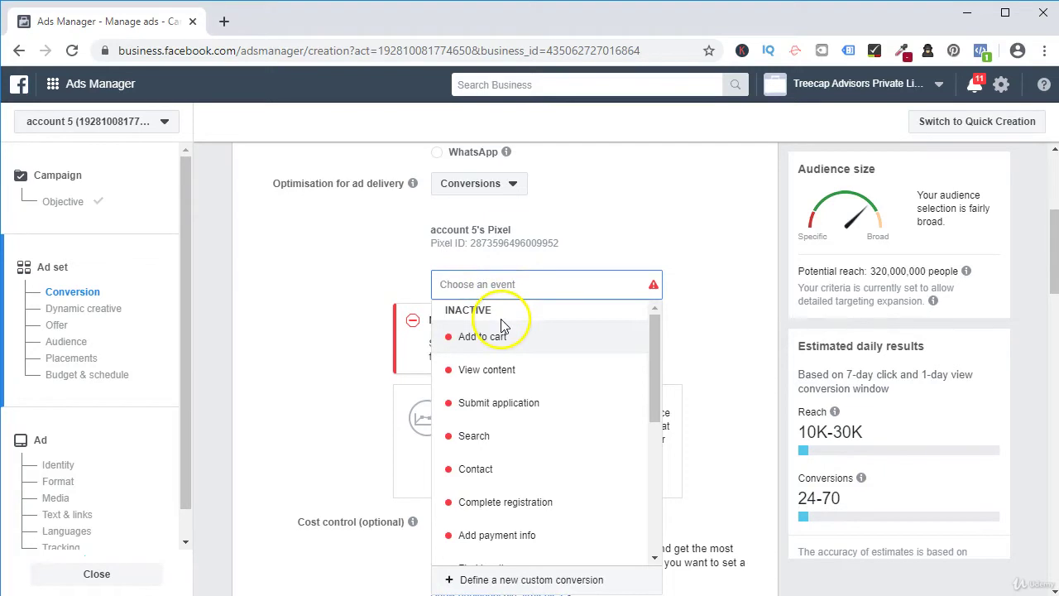
pyautogui.scroll(-1, 508, 396)
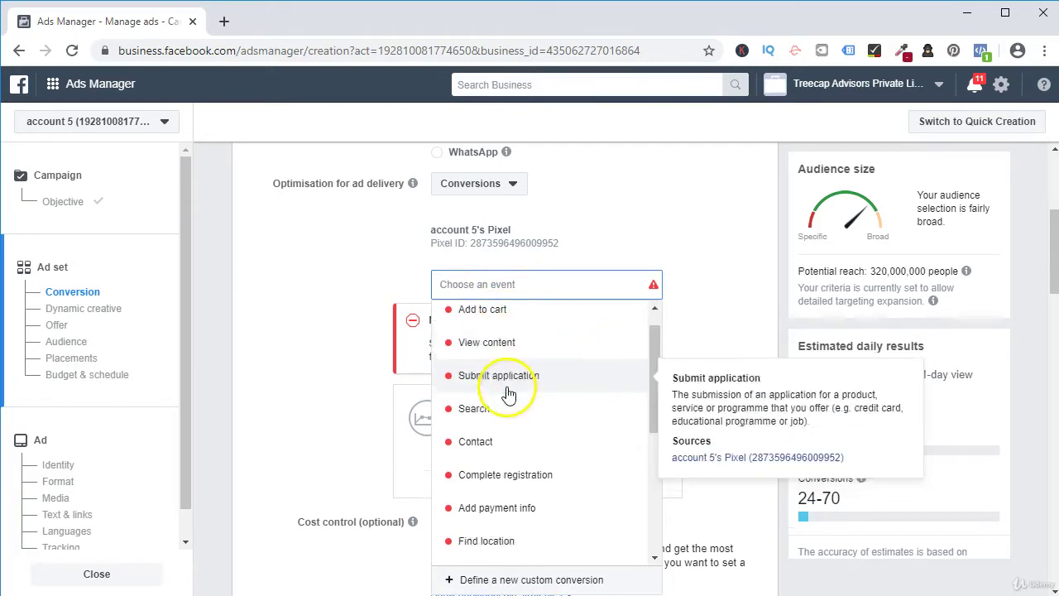
pyautogui.scroll(-1, 509, 396)
pyautogui.scroll(-2, 468, 455)
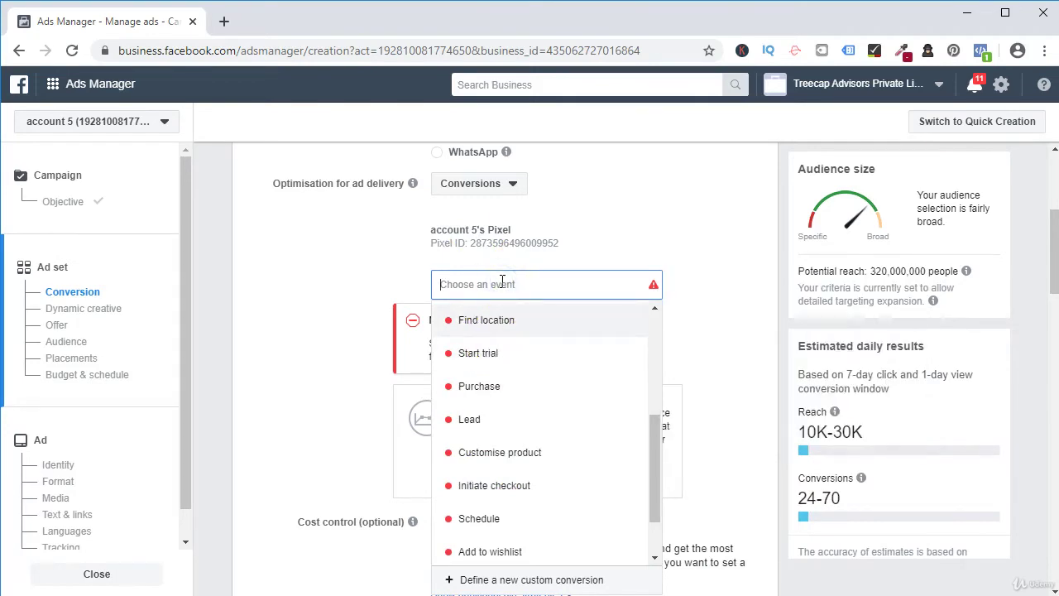
pyautogui.write('pur')
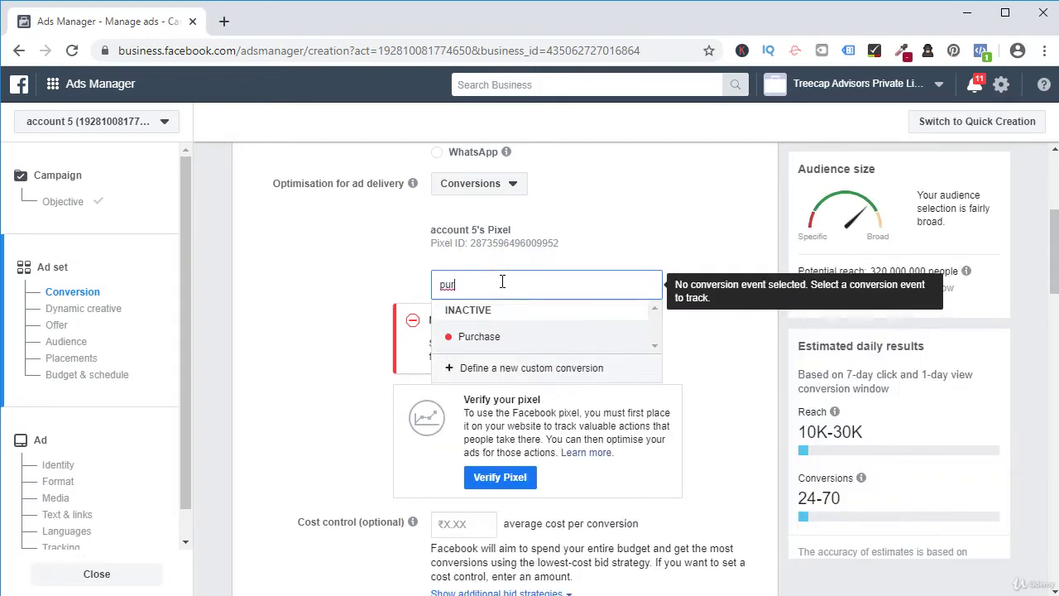
pyautogui.click(521, 336)
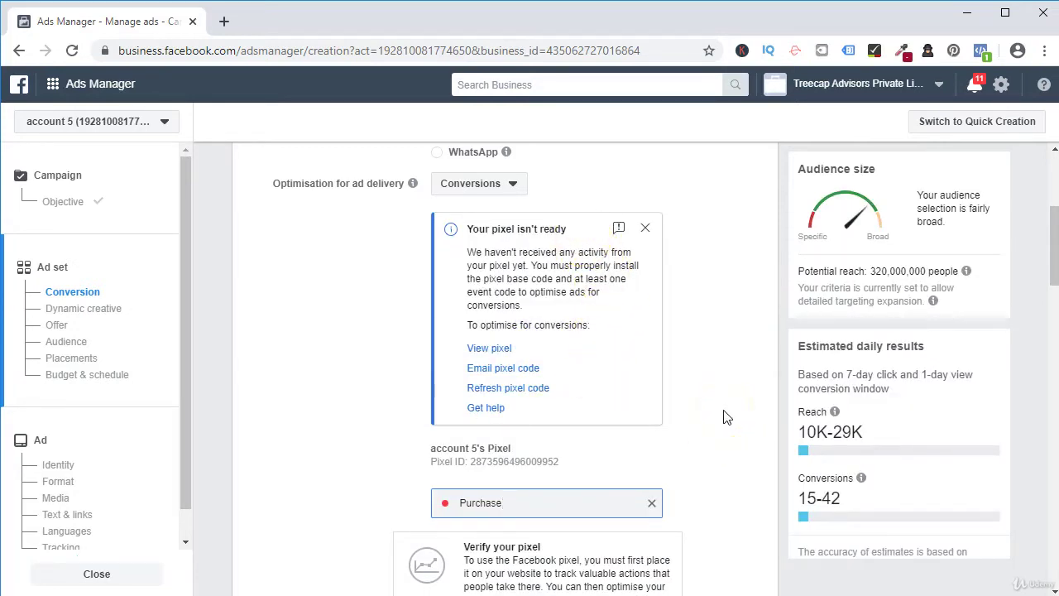
# Step: Examine the ad set's pixel verification, cost control, dynamic creative, offer and audience settings
pyautogui.scroll(-2, 585, 432)
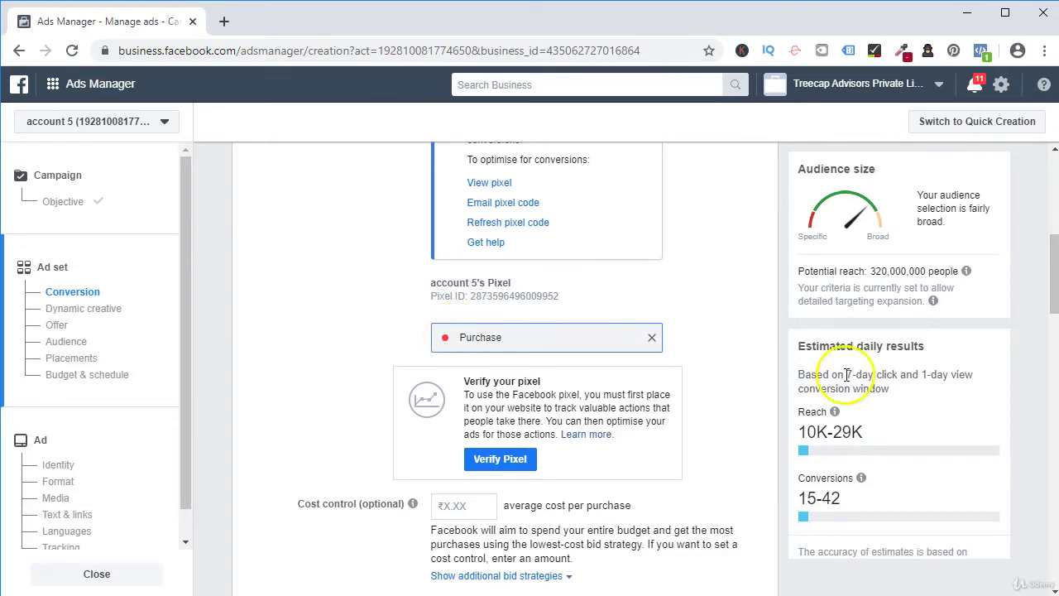
pyautogui.scroll(-5, 682, 434)
pyautogui.scroll(4, 681, 434)
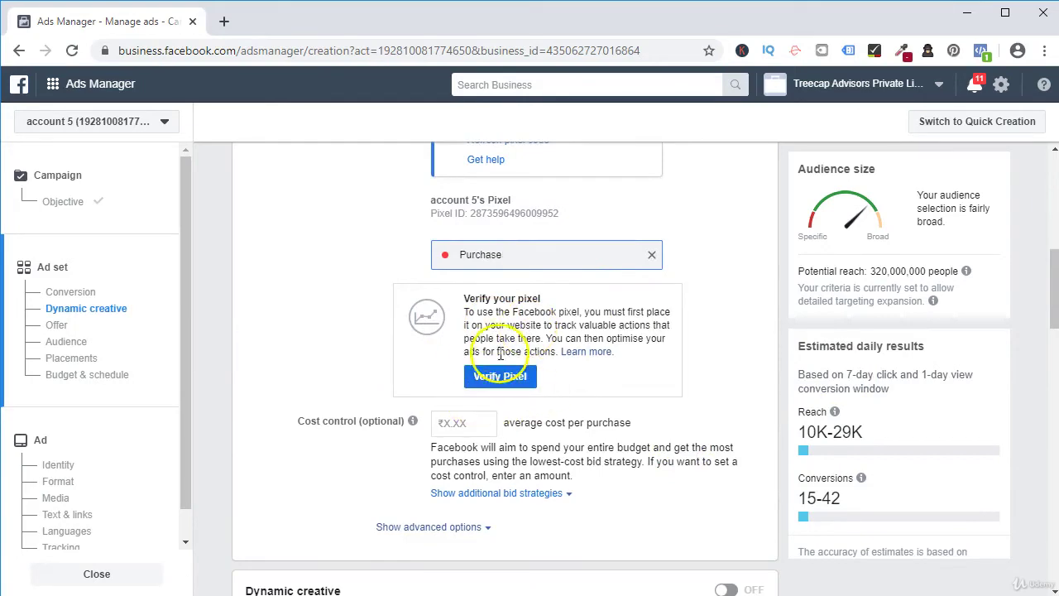
pyautogui.scroll(-2, 534, 360)
pyautogui.scroll(-3, 534, 360)
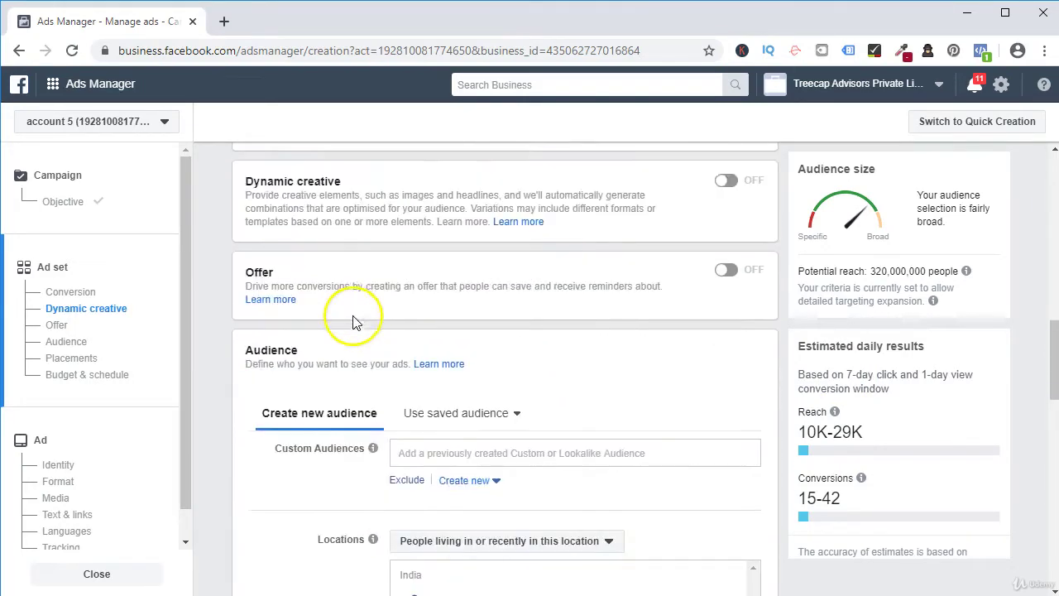
pyautogui.scroll(-2, 339, 315)
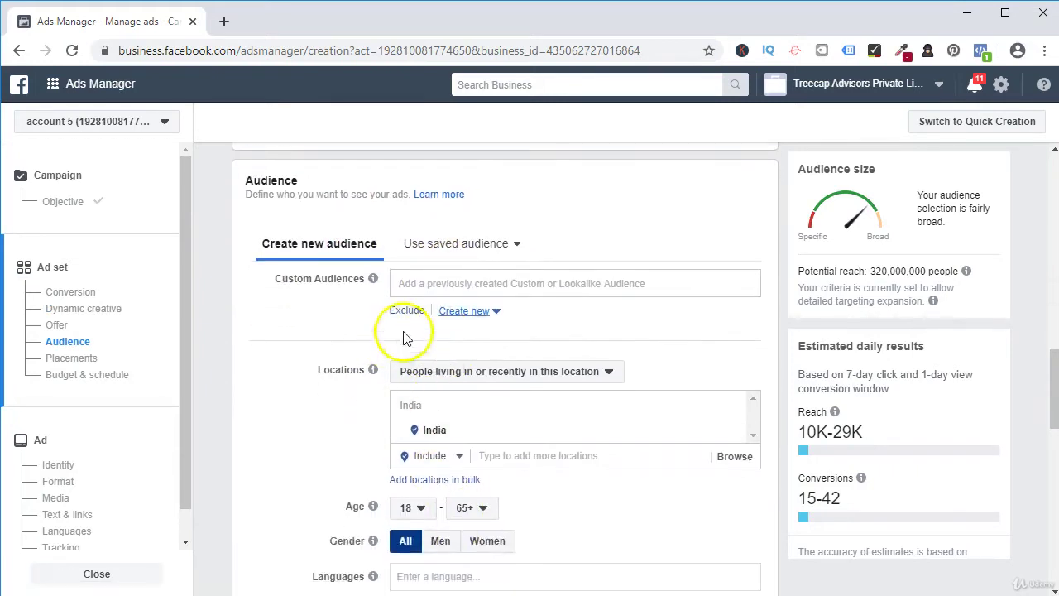
pyautogui.scroll(-2, 444, 288)
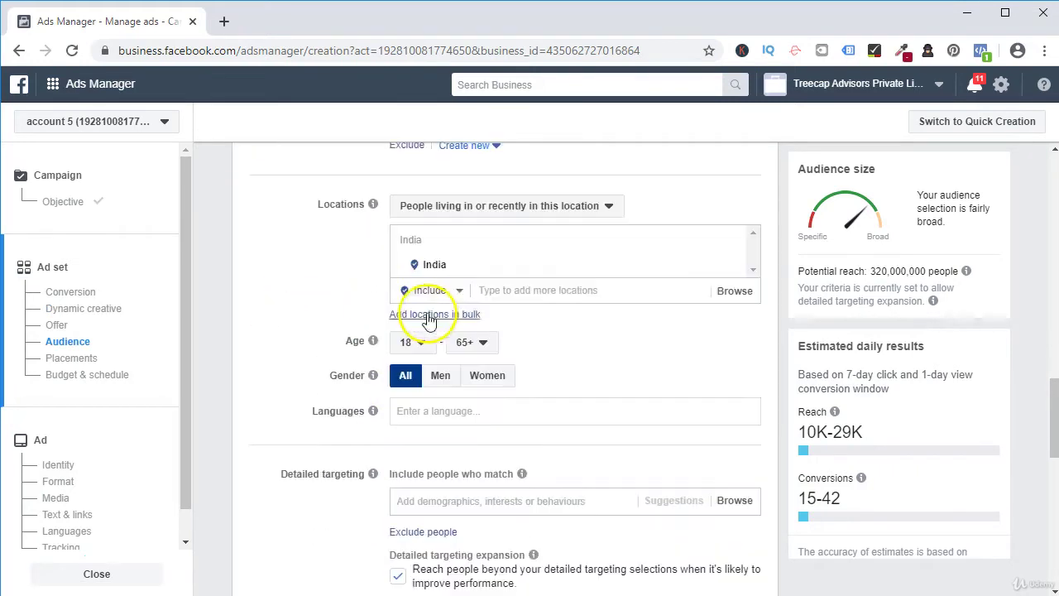
pyautogui.scroll(2, 437, 215)
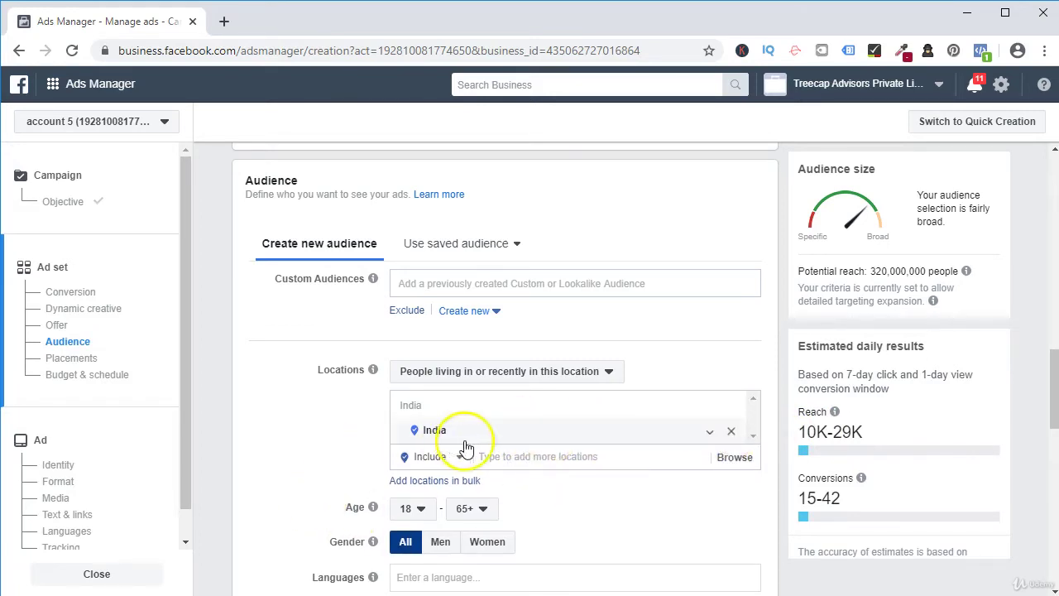
# Step: Set the minimum age of the new audience to 25
pyautogui.scroll(-2, 608, 441)
pyautogui.scroll(-1, 609, 441)
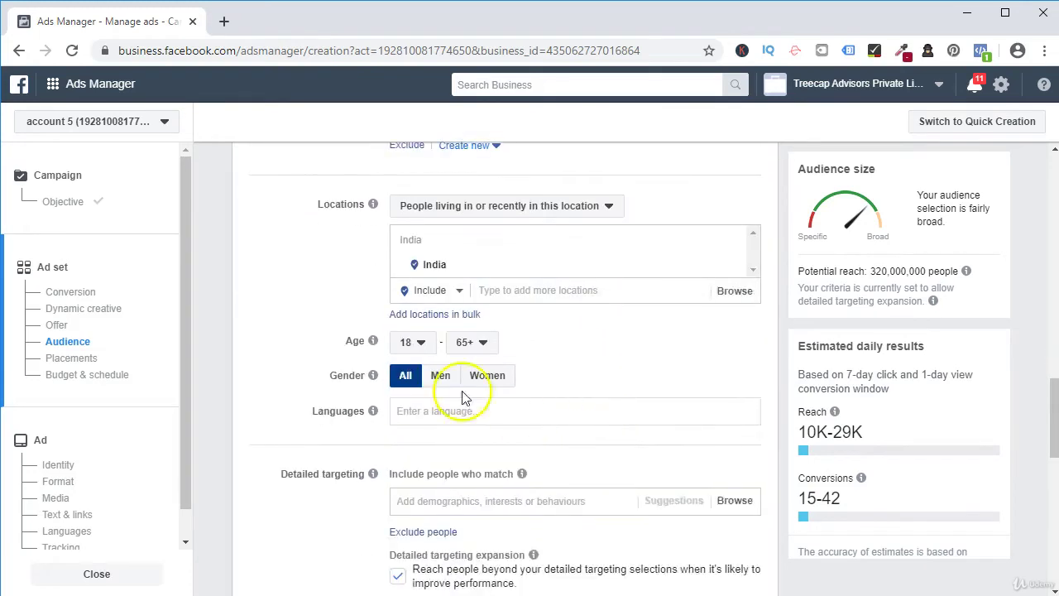
pyautogui.click(405, 348)
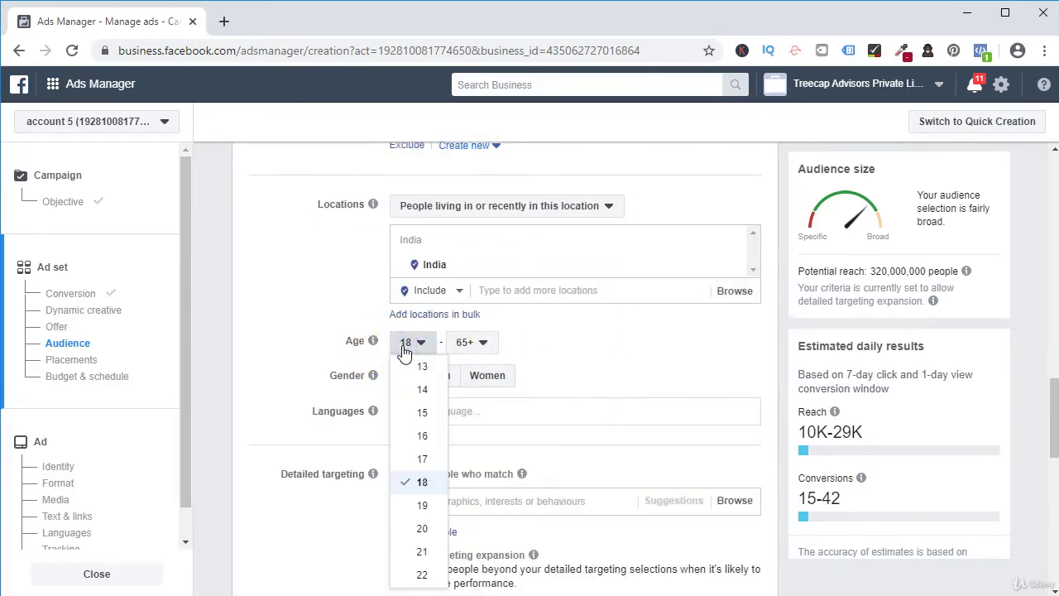
pyautogui.scroll(-3, 378, 505)
pyautogui.scroll(-2, 420, 213)
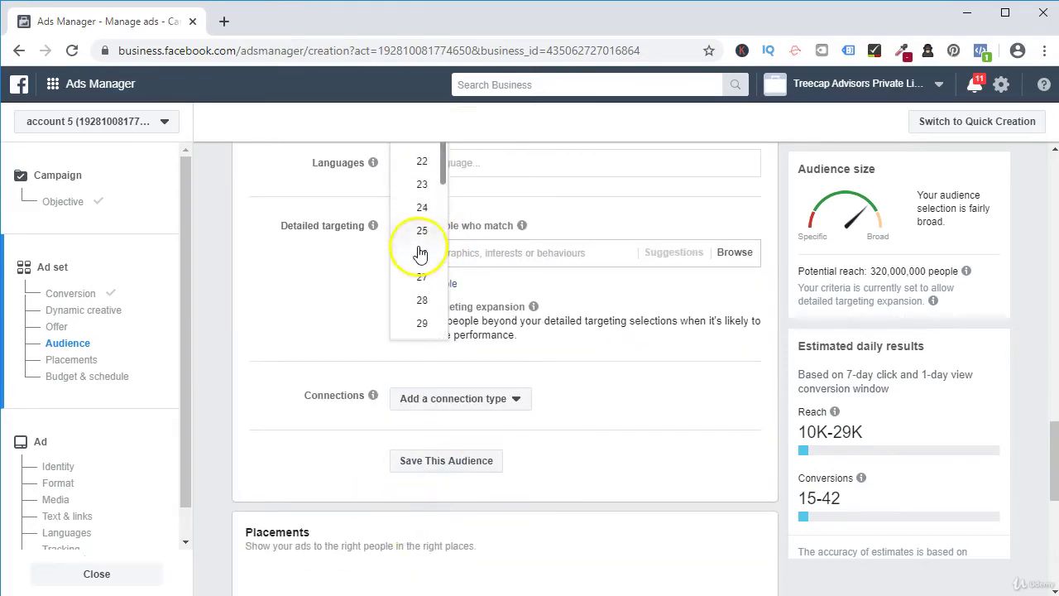
pyautogui.click(421, 232)
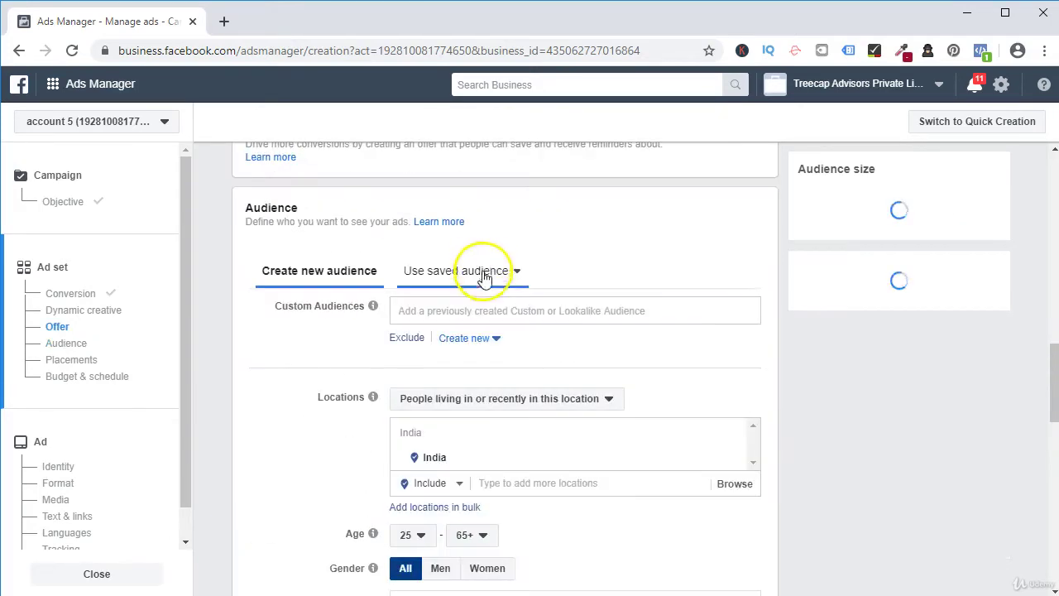
pyautogui.scroll(-5, 485, 248)
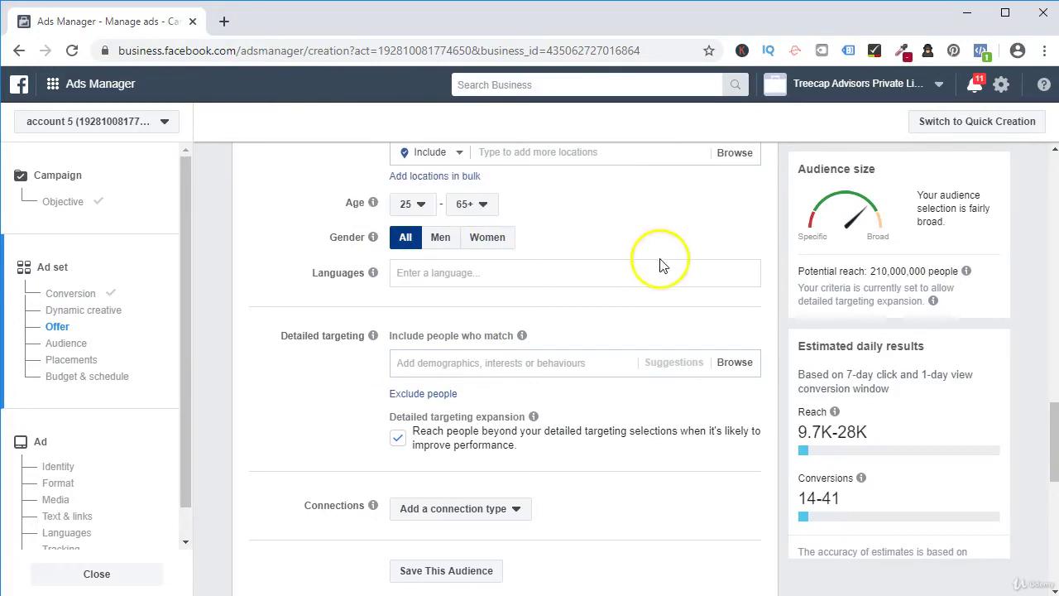
pyautogui.scroll(3, 579, 242)
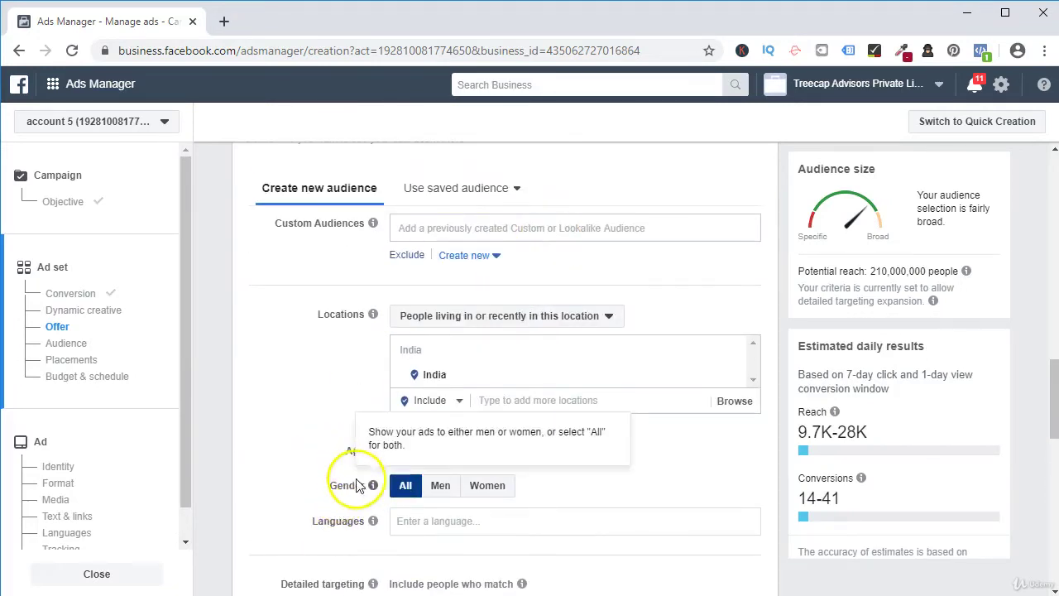
# Step: Try the Women and Men gender options for the audience and return to All
pyautogui.click(487, 488)
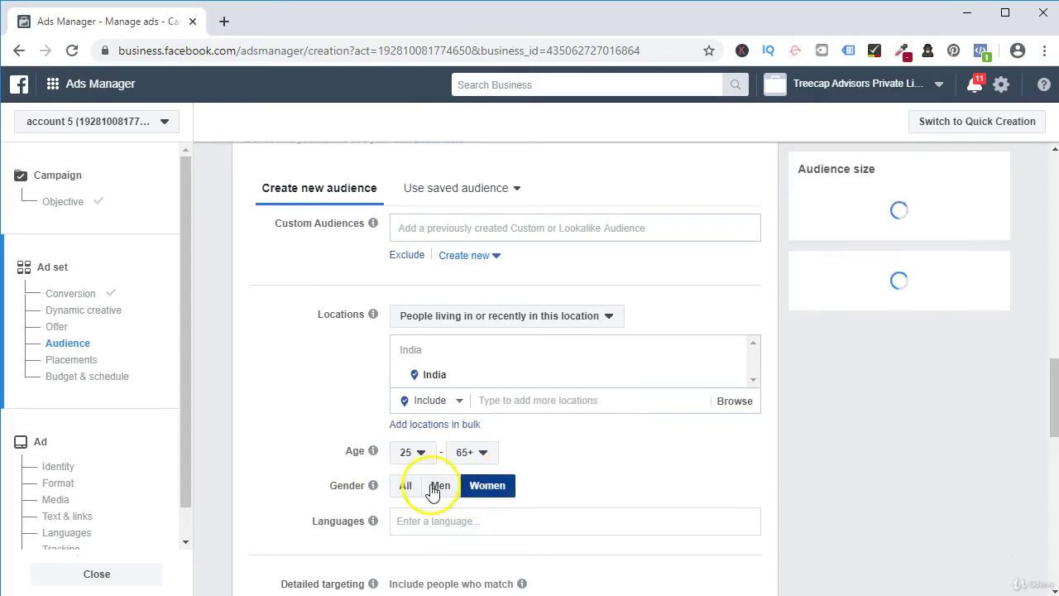
pyautogui.click(439, 487)
pyautogui.click(405, 485)
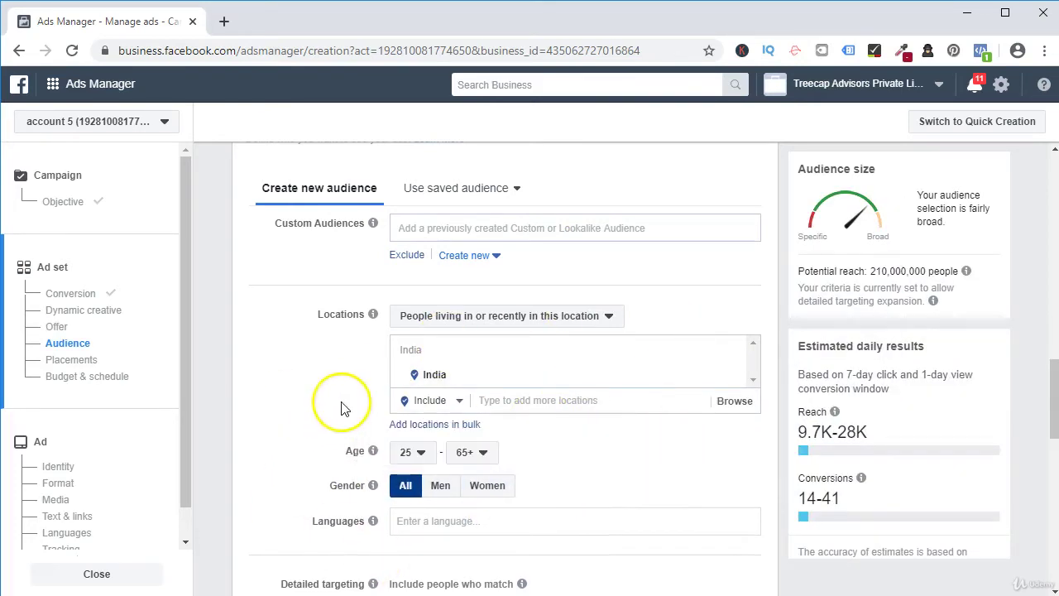
# Step: Search the audience's language options for "fren" and clear the entry without choosing a language
pyautogui.scroll(-1, 345, 408)
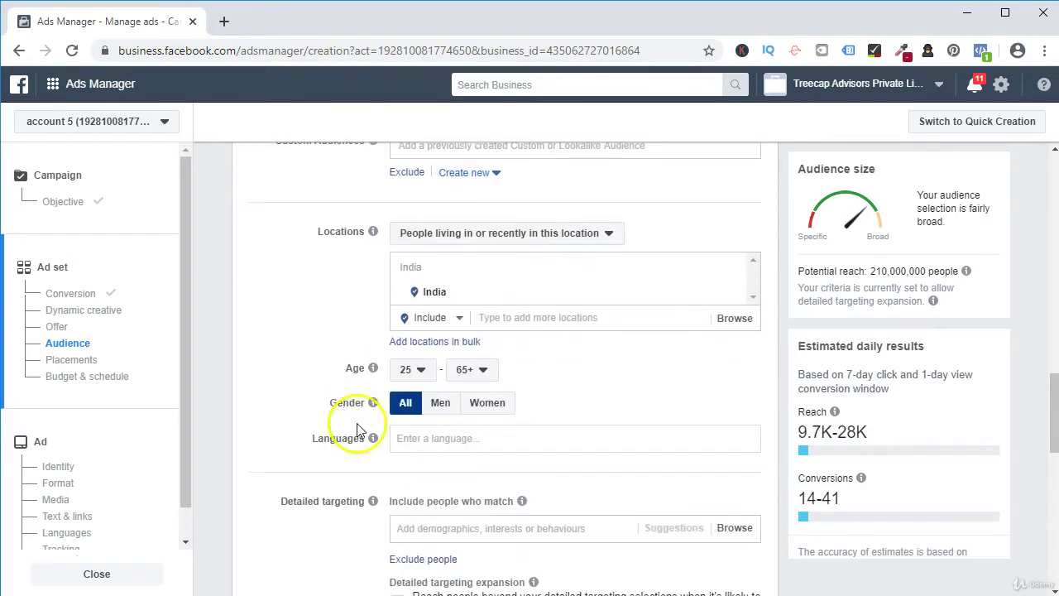
pyautogui.click(398, 438)
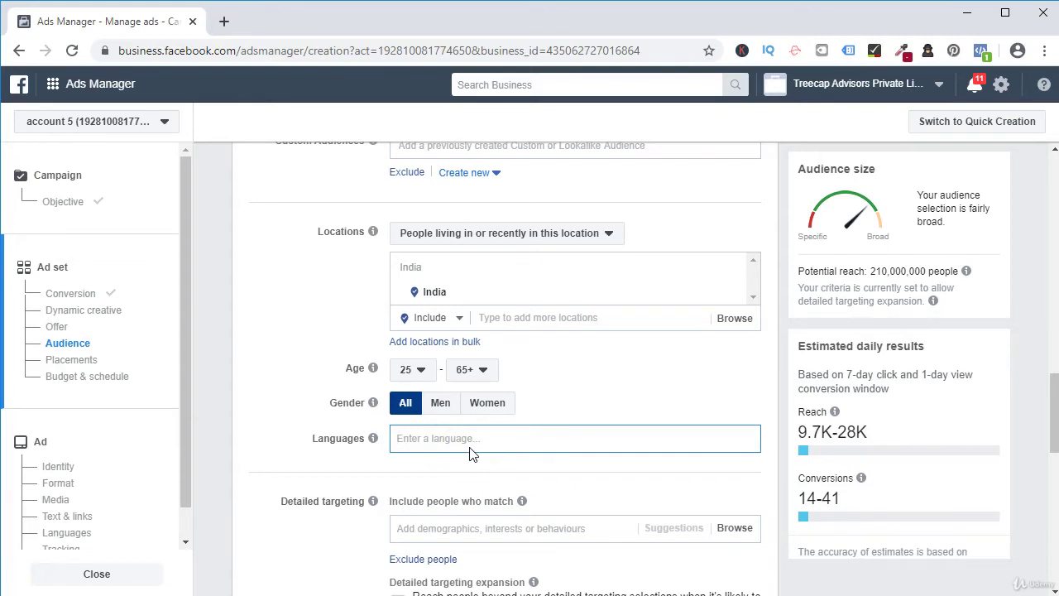
pyautogui.write('fren')
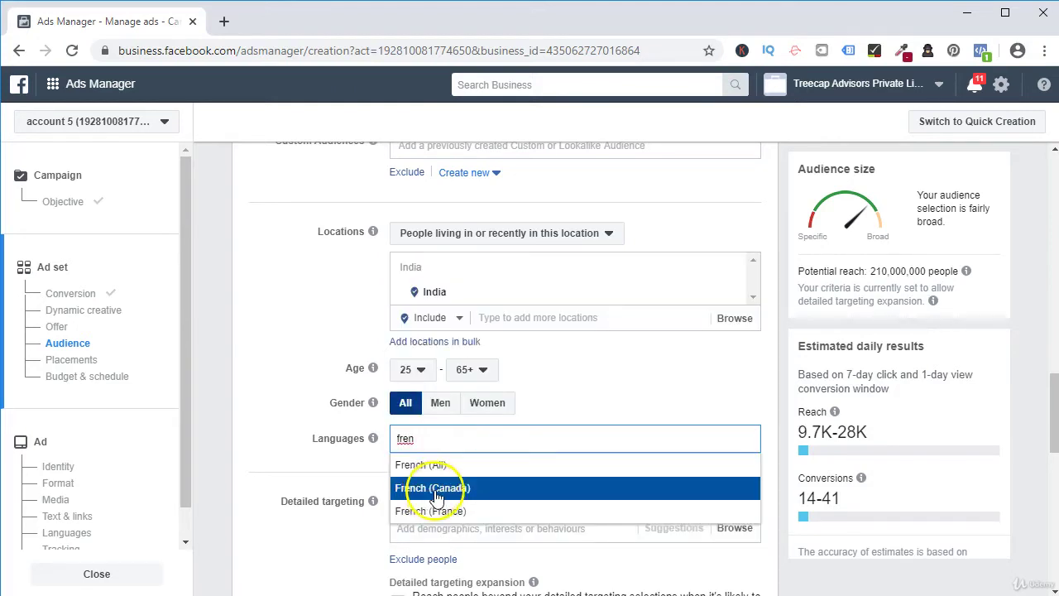
pyautogui.click(328, 410)
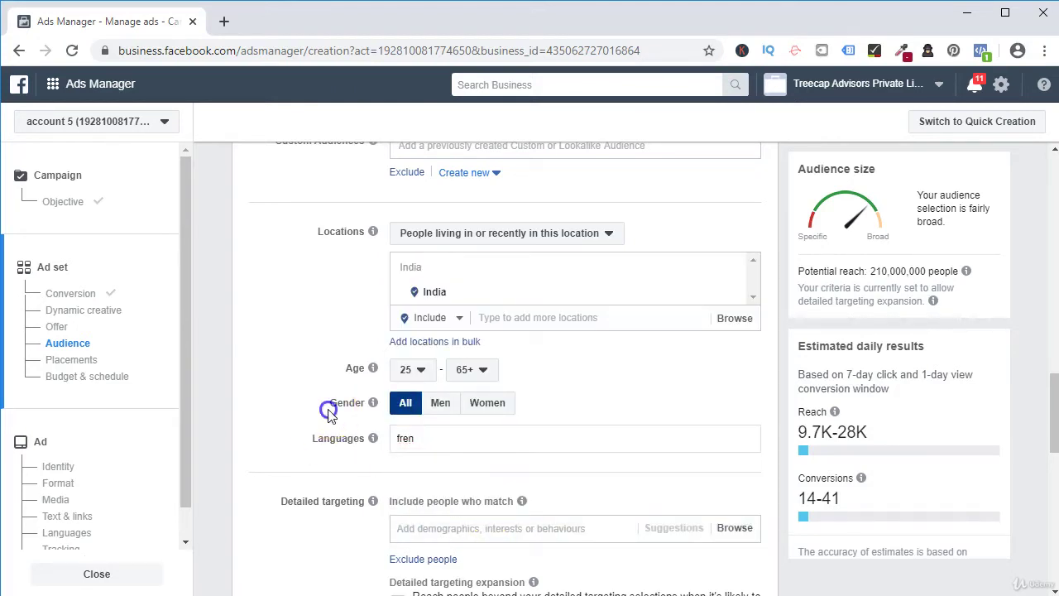
pyautogui.moveTo(425, 444); pyautogui.dragTo(326, 426)
pyautogui.click(534, 447)
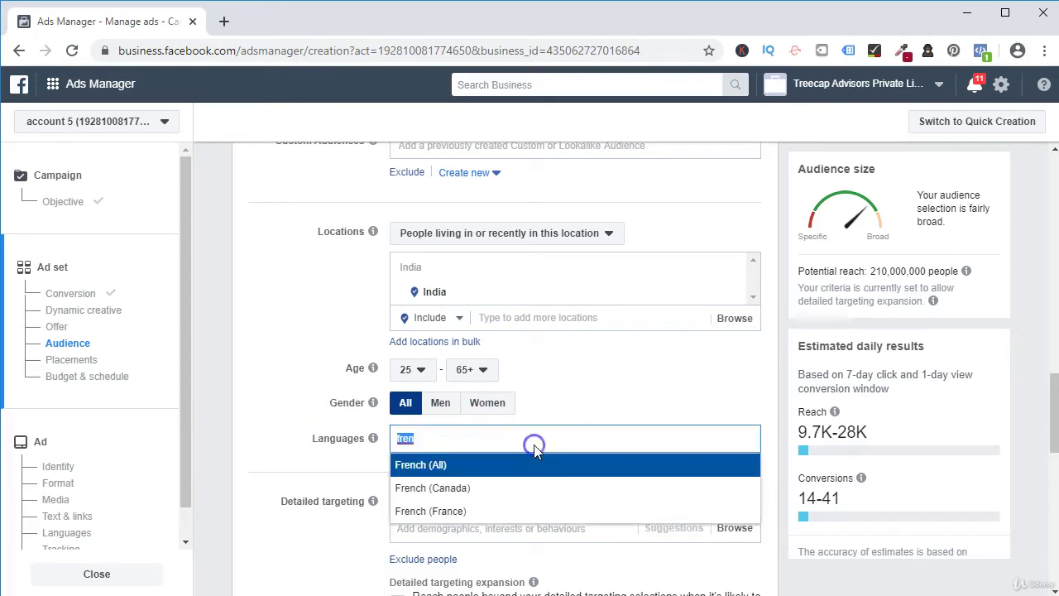
pyautogui.press('BackSpace')
pyautogui.press('BackSpace')
pyautogui.press('BackSpace')
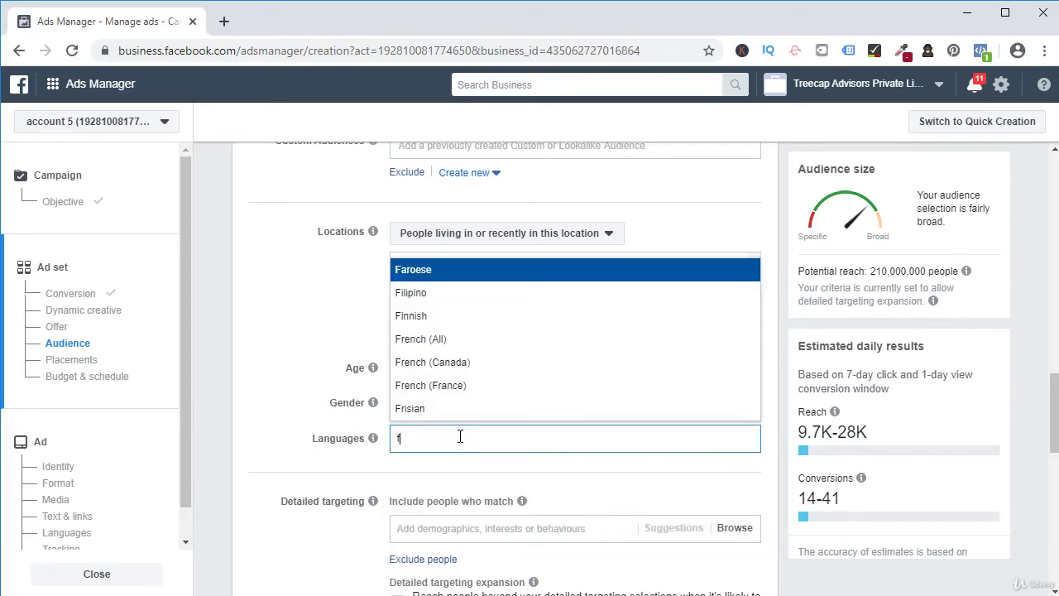
# Step: Add English (All) as the audience's language
pyautogui.write('engl')
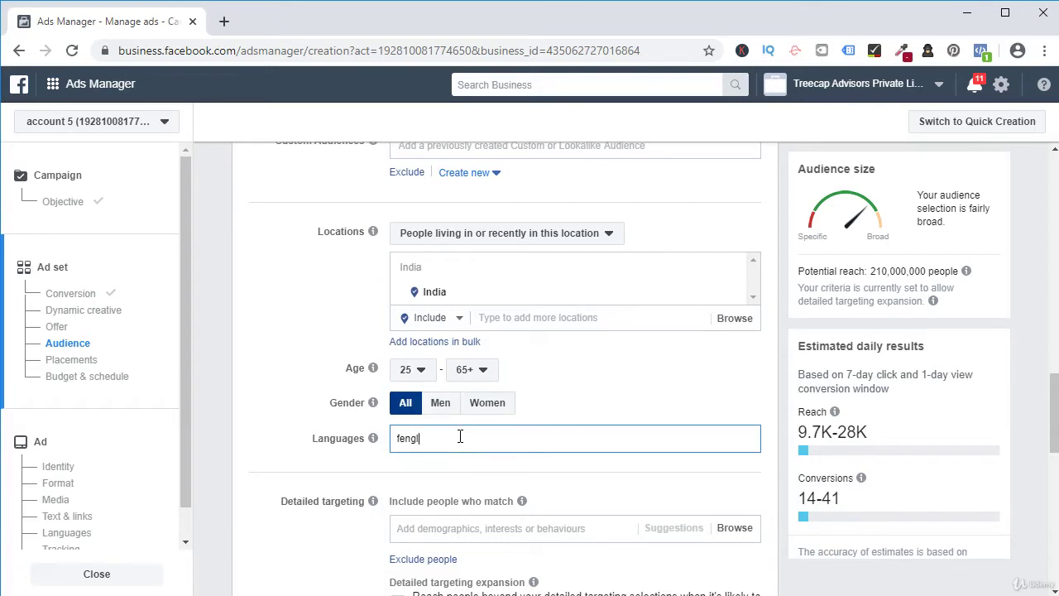
pyautogui.press('BackSpace')
pyautogui.press('BackSpace')
pyautogui.press('BackSpace')
pyautogui.press('BackSpace')
pyautogui.press('BackSpace')
pyautogui.write('eng')
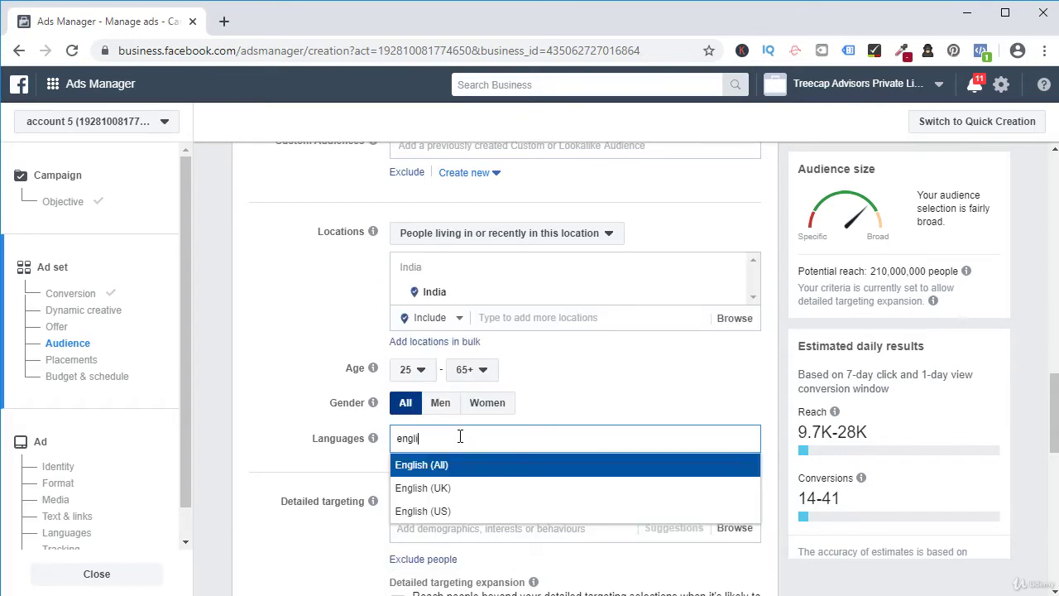
pyautogui.click(515, 471)
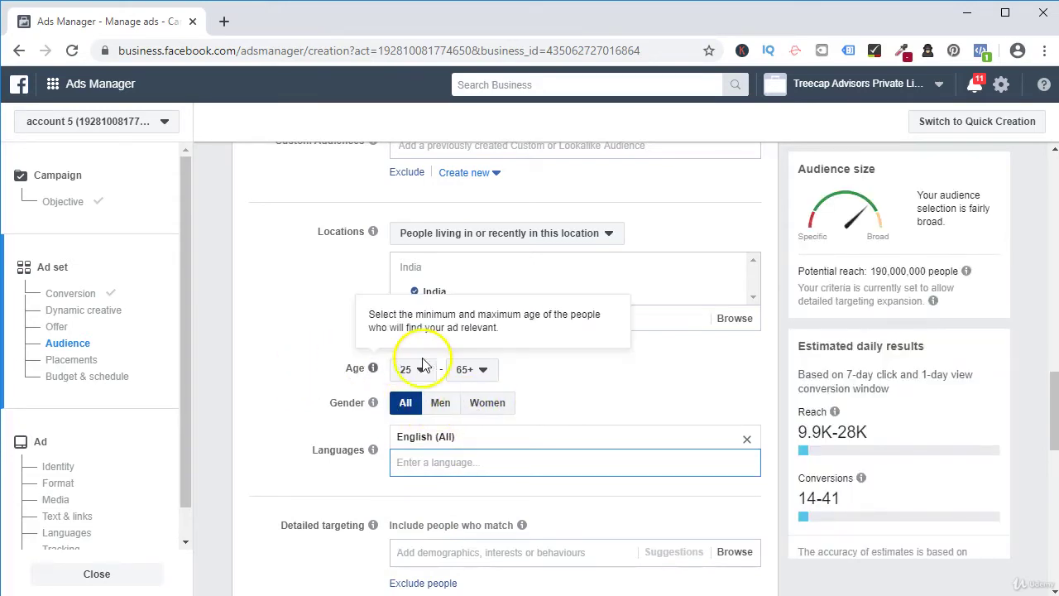
# Step: Switch the ad set from automatic to manual placements
pyautogui.scroll(2, 438, 307)
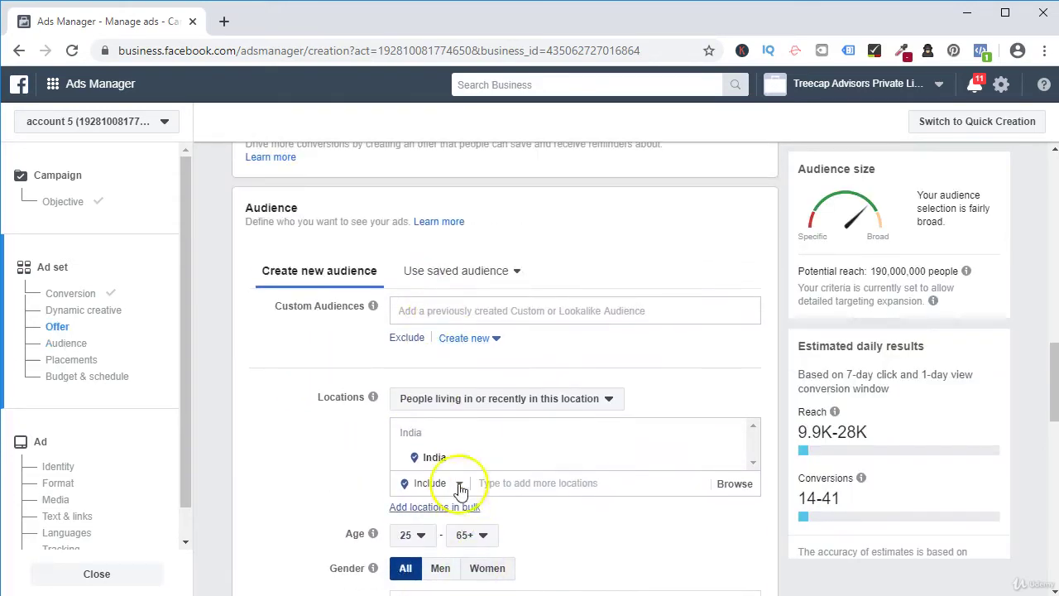
pyautogui.scroll(-6, 445, 463)
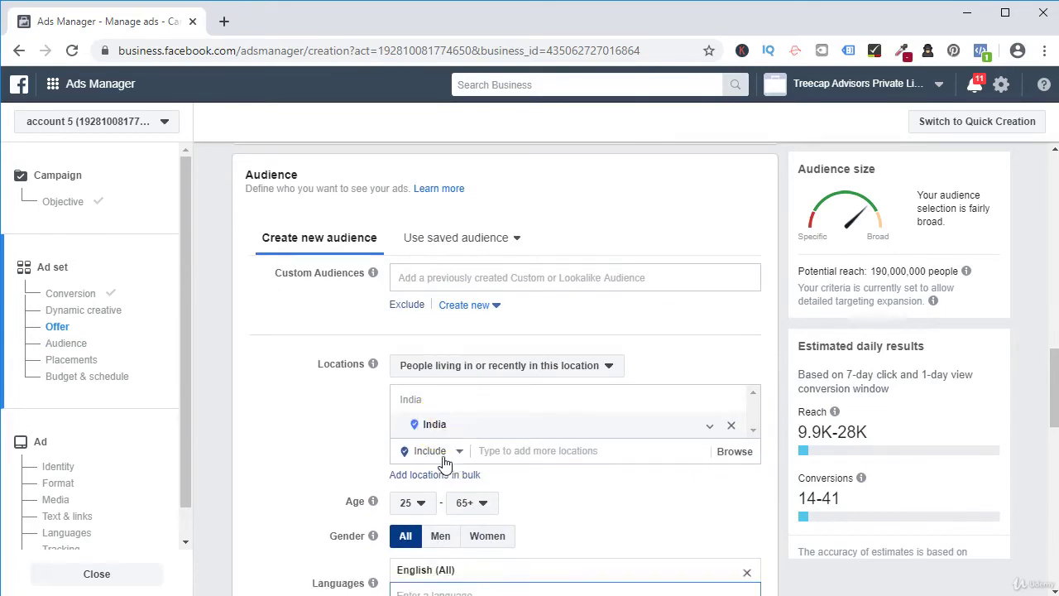
pyautogui.scroll(-4, 443, 464)
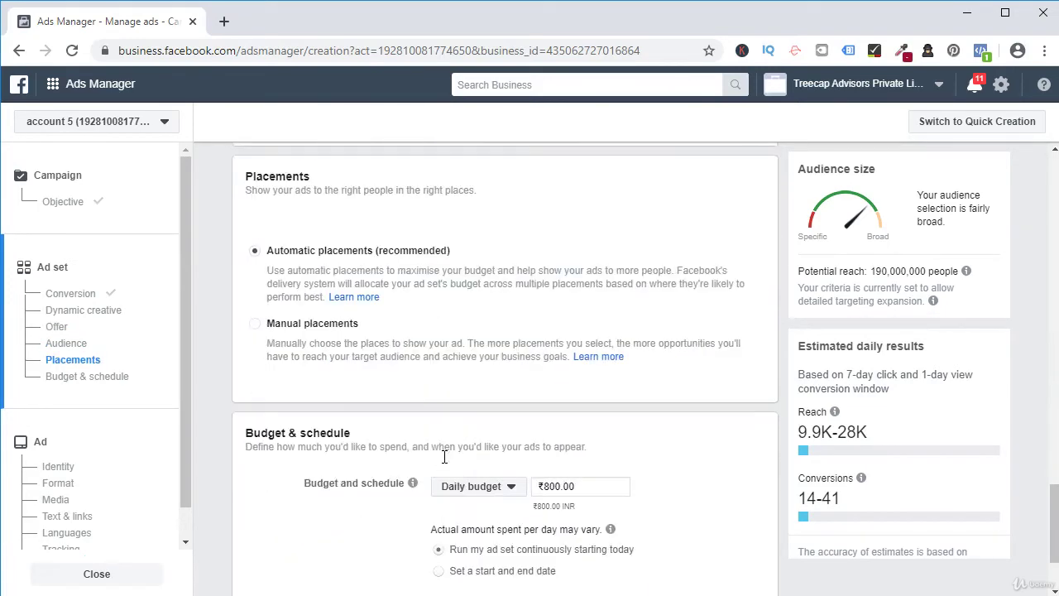
pyautogui.scroll(2, 426, 420)
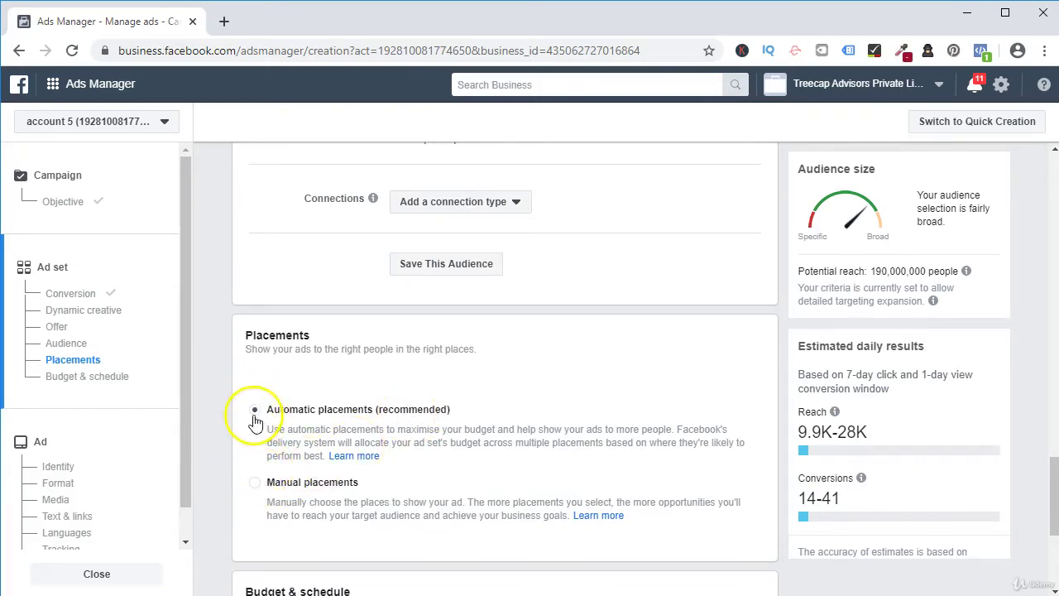
pyautogui.click(254, 483)
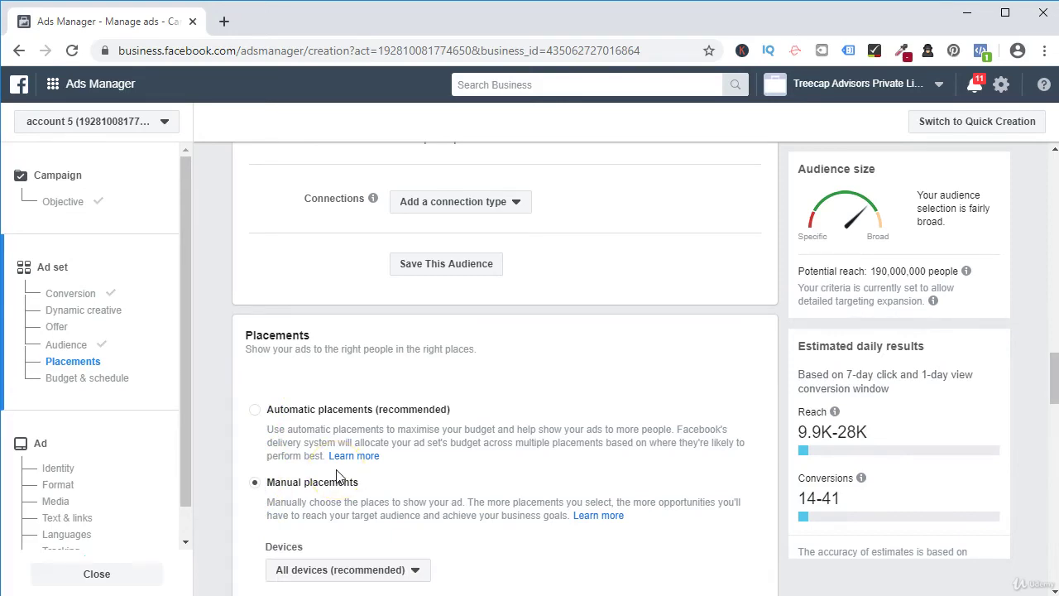
# Step: Examine the manual placement options, from feeds and stories through in-stream, search, messages and in-article to apps and sites
pyautogui.scroll(-5, 336, 476)
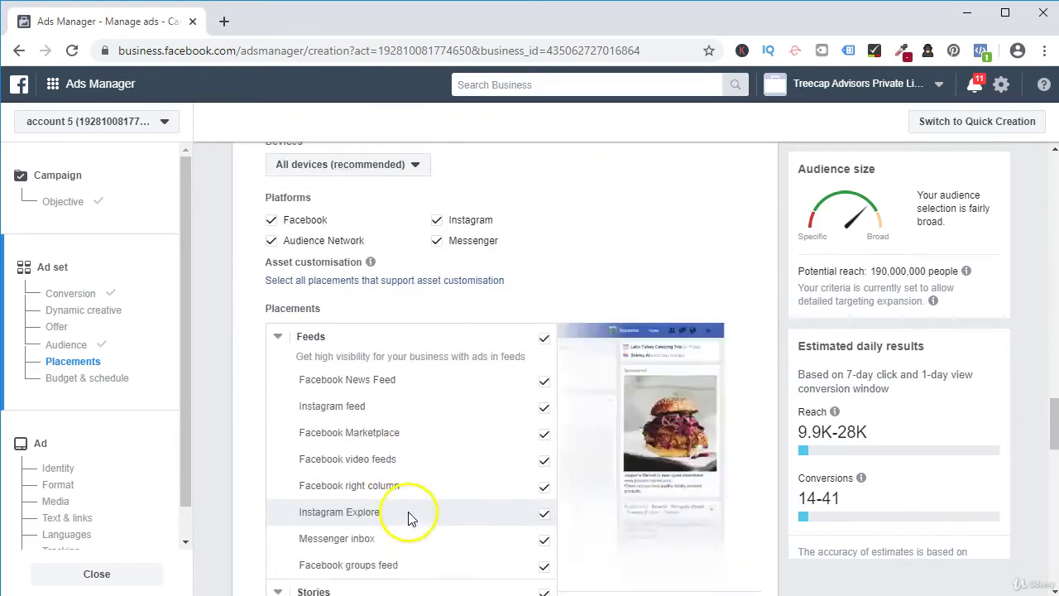
pyautogui.scroll(4, 421, 549)
pyautogui.scroll(-4, 283, 459)
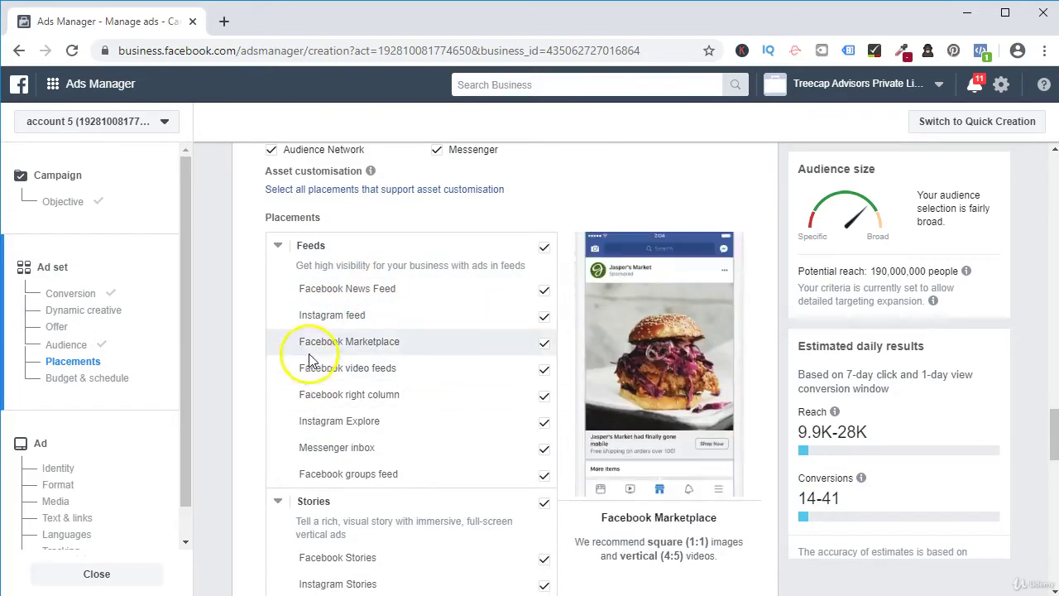
pyautogui.scroll(-3, 397, 401)
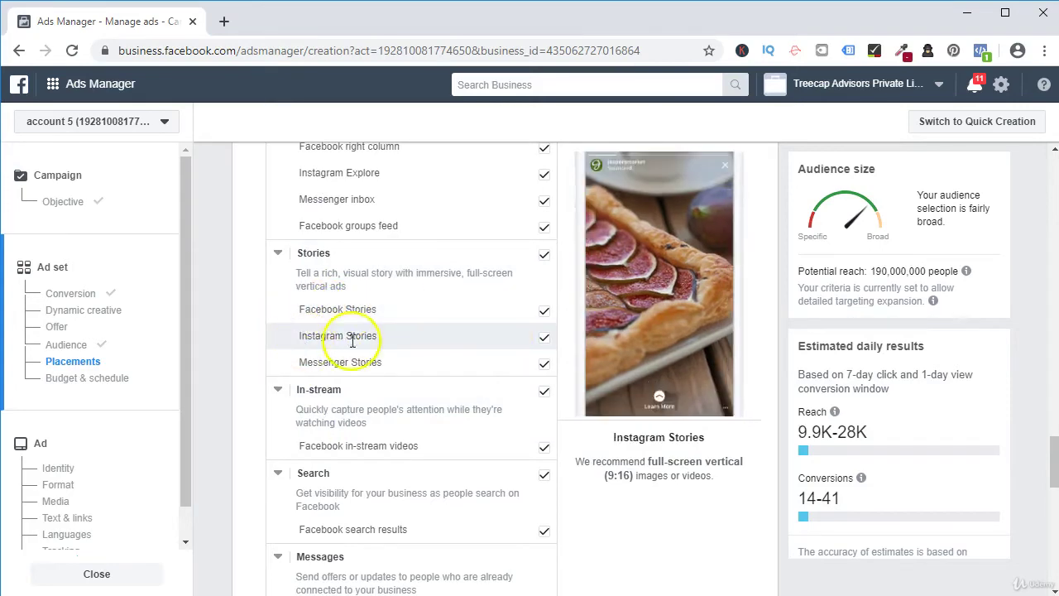
pyautogui.scroll(-3, 331, 364)
pyautogui.scroll(-2, 317, 387)
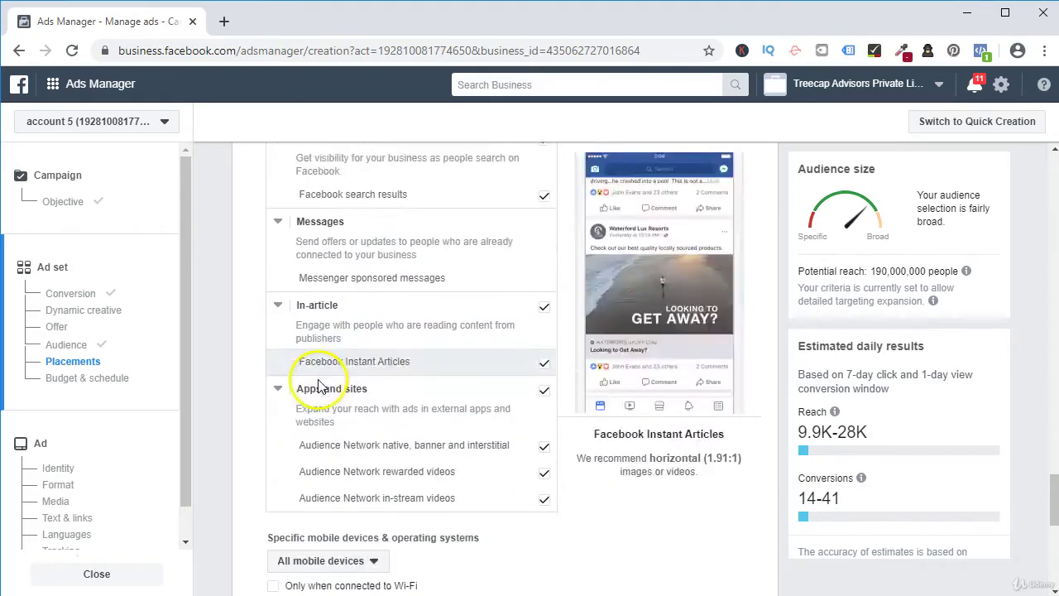
pyautogui.scroll(4, 390, 341)
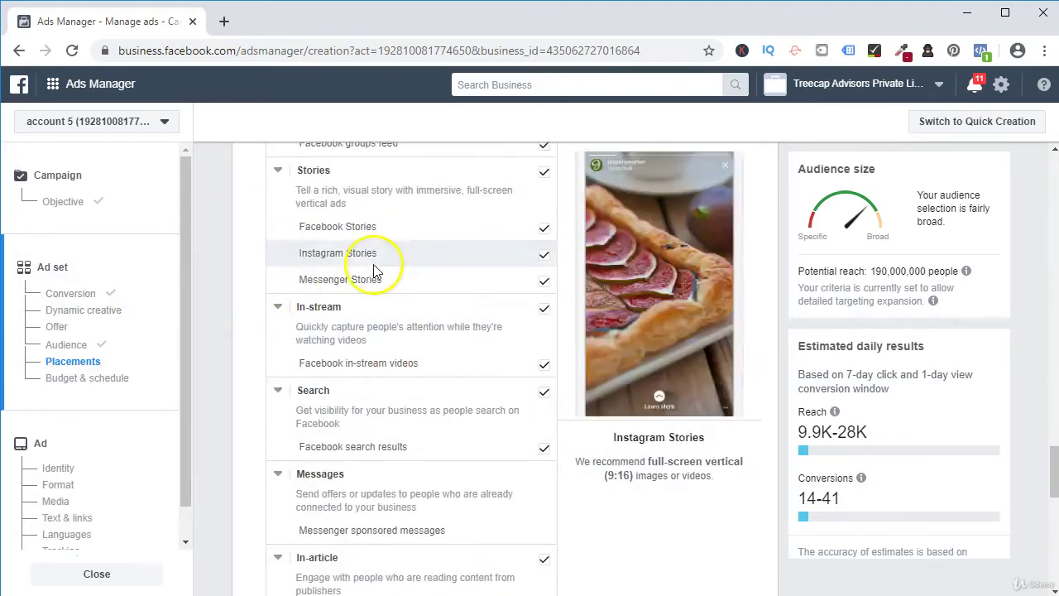
pyautogui.scroll(-4, 390, 207)
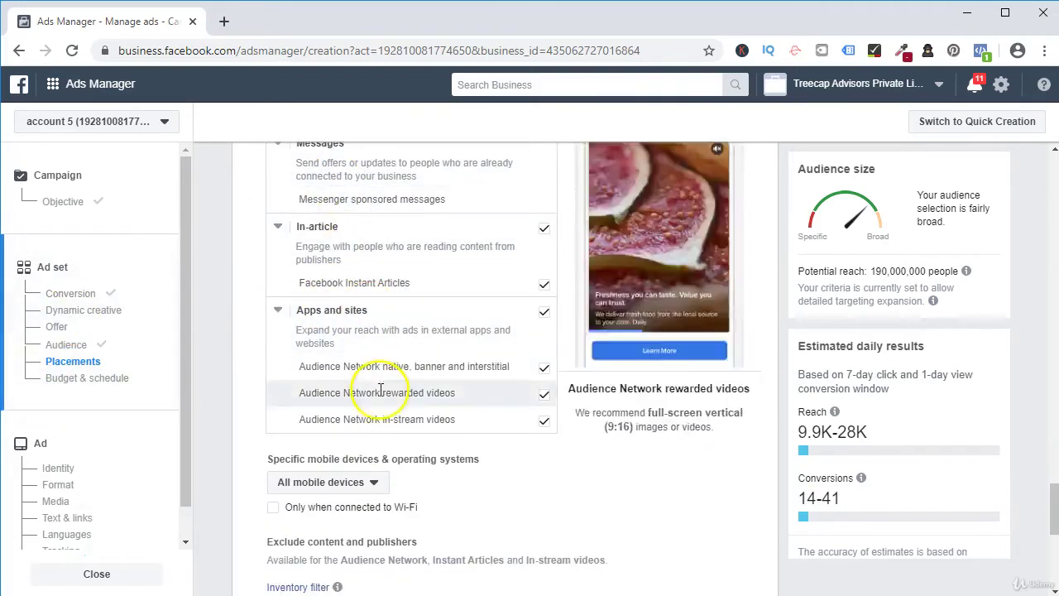
pyautogui.scroll(4, 402, 345)
pyautogui.scroll(3, 412, 350)
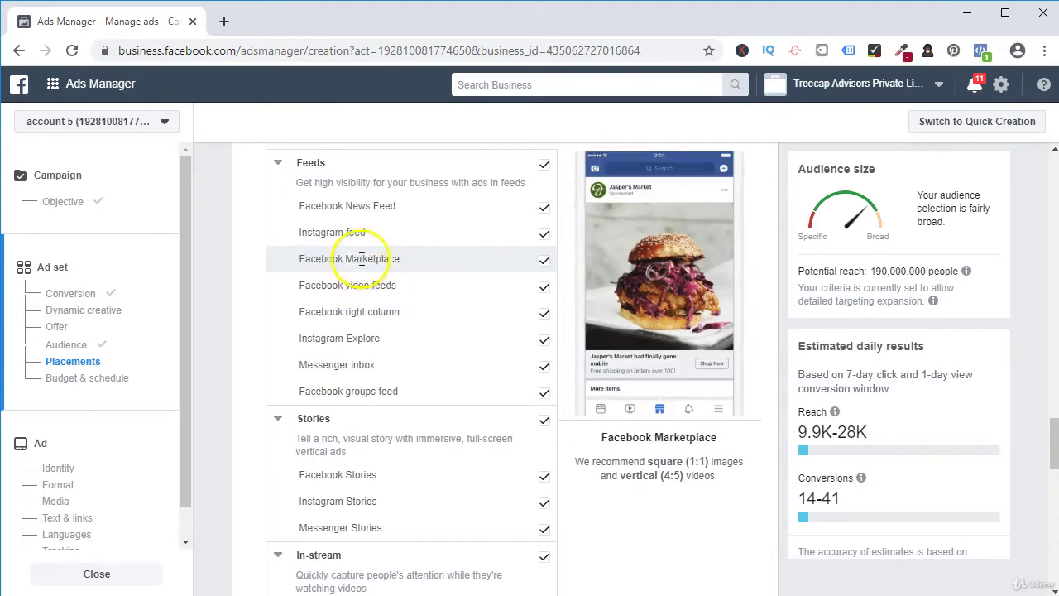
pyautogui.scroll(-8, 362, 259)
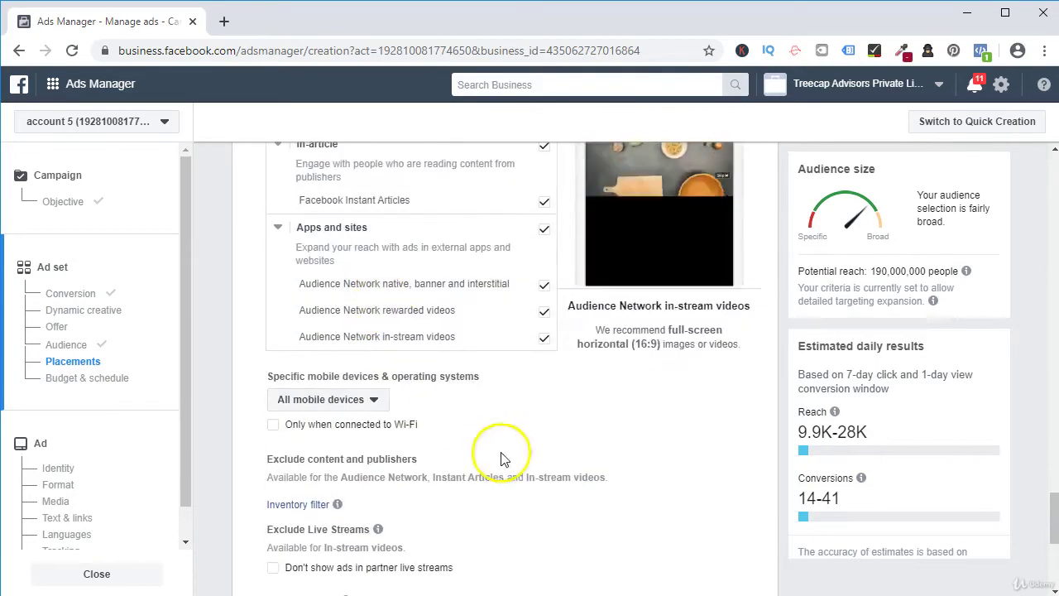
pyautogui.scroll(5, 410, 304)
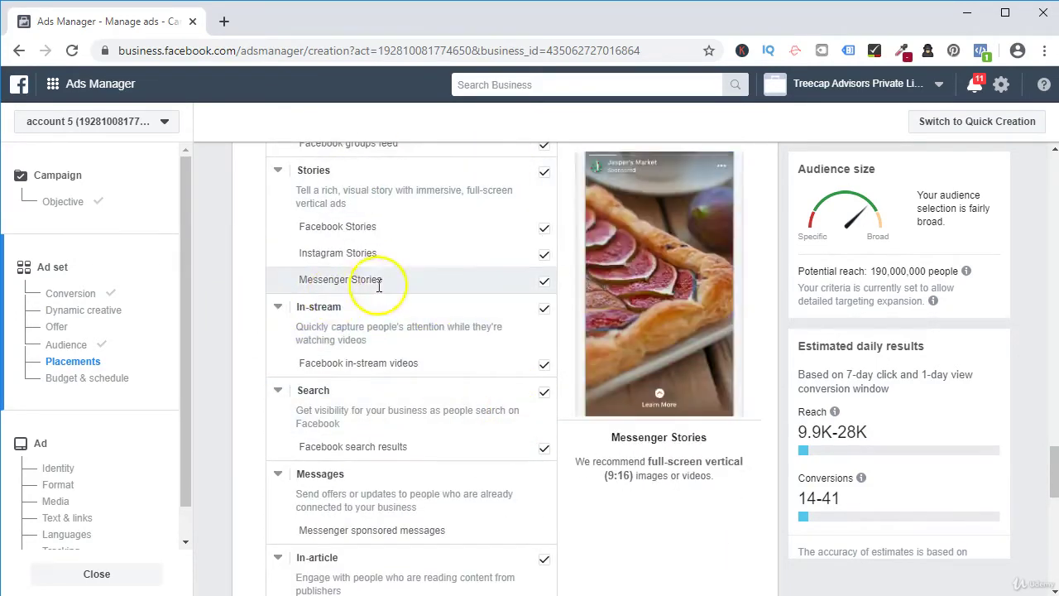
pyautogui.scroll(3, 379, 281)
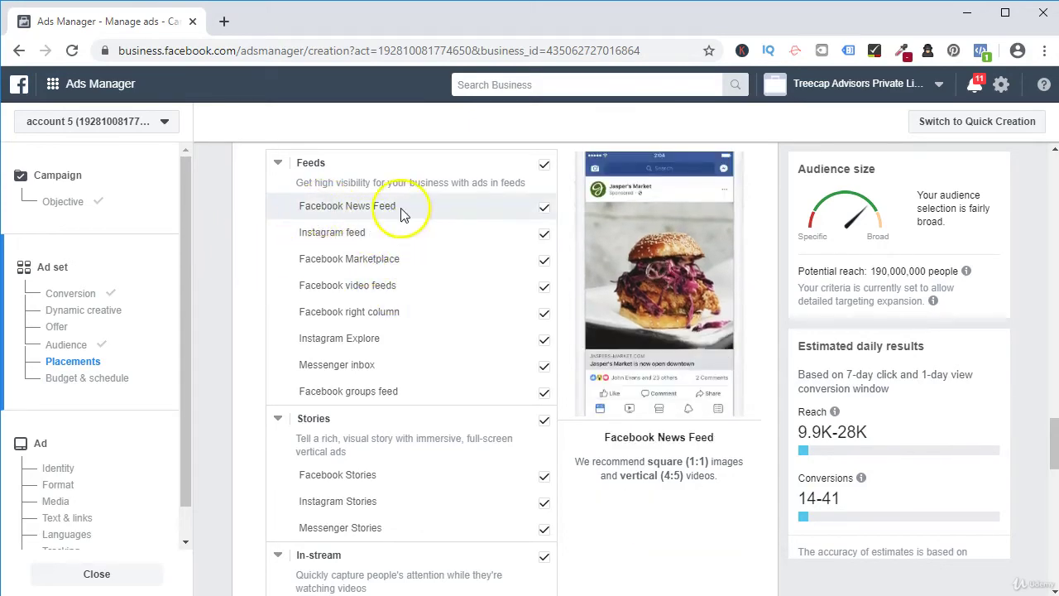
# Step: Try Android devices only for the specific mobile devices setting, and set it to iOS devices only
pyautogui.scroll(-10, 439, 207)
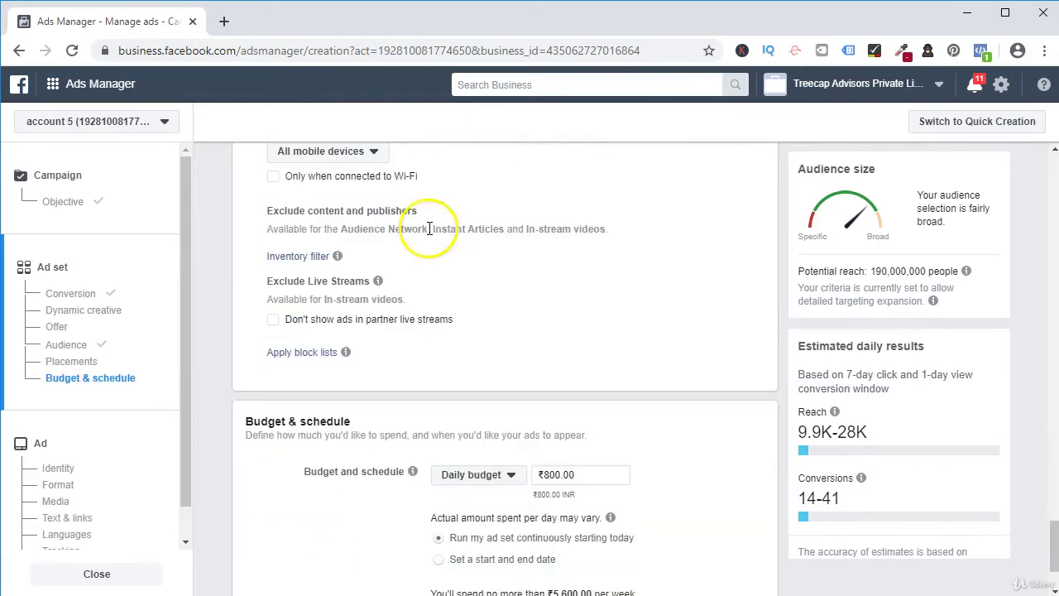
pyautogui.scroll(3, 438, 240)
pyautogui.click(321, 402)
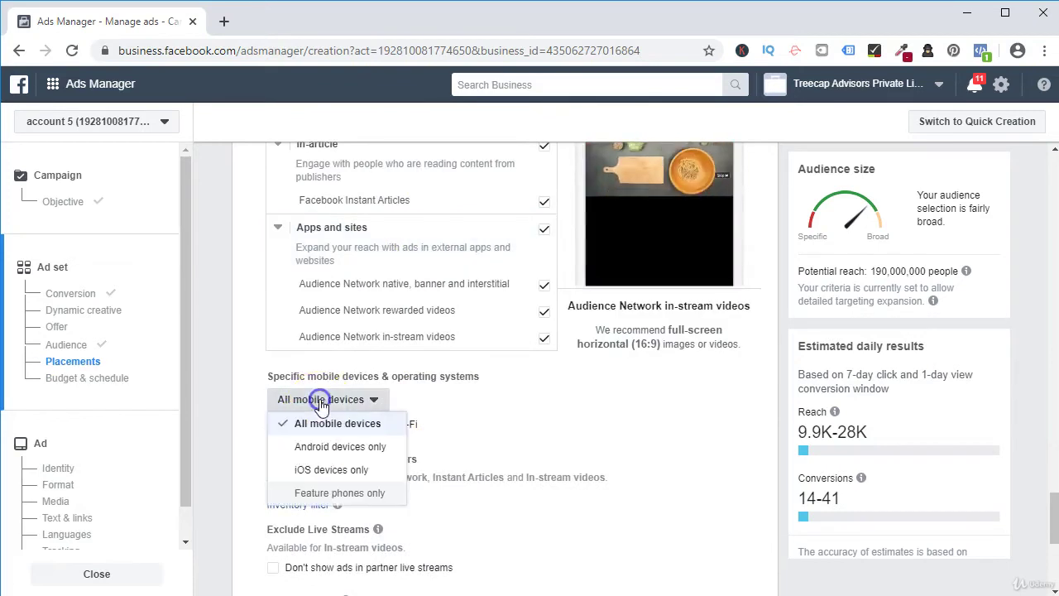
pyautogui.click(351, 455)
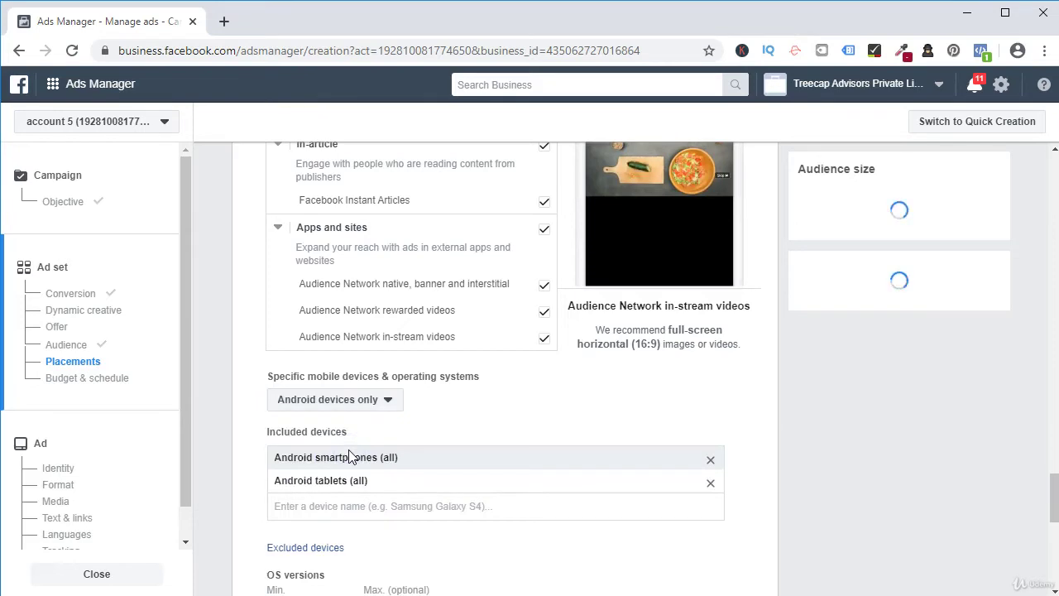
pyautogui.click(378, 400)
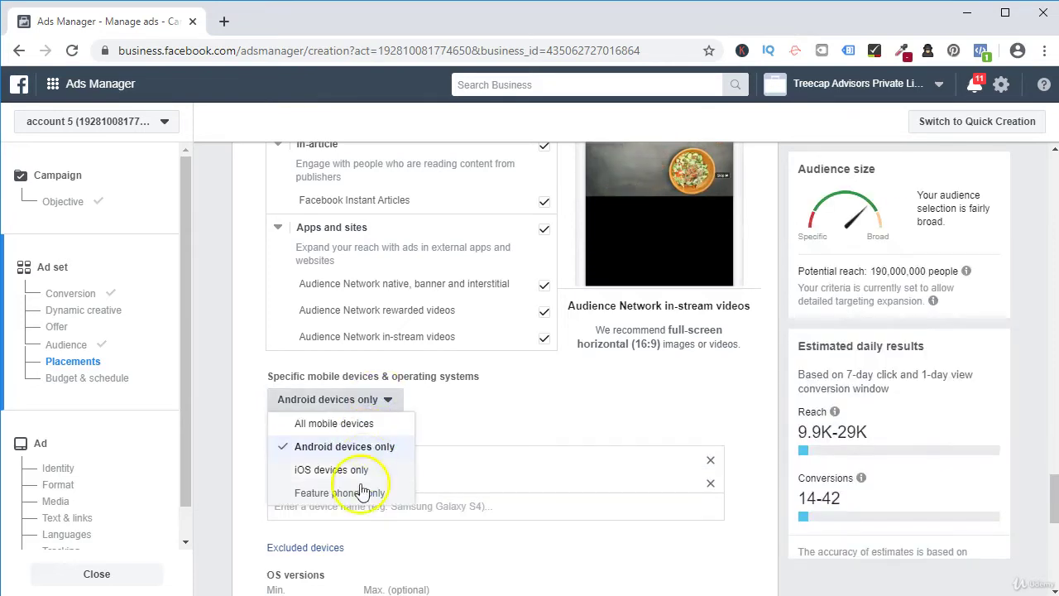
pyautogui.click(340, 470)
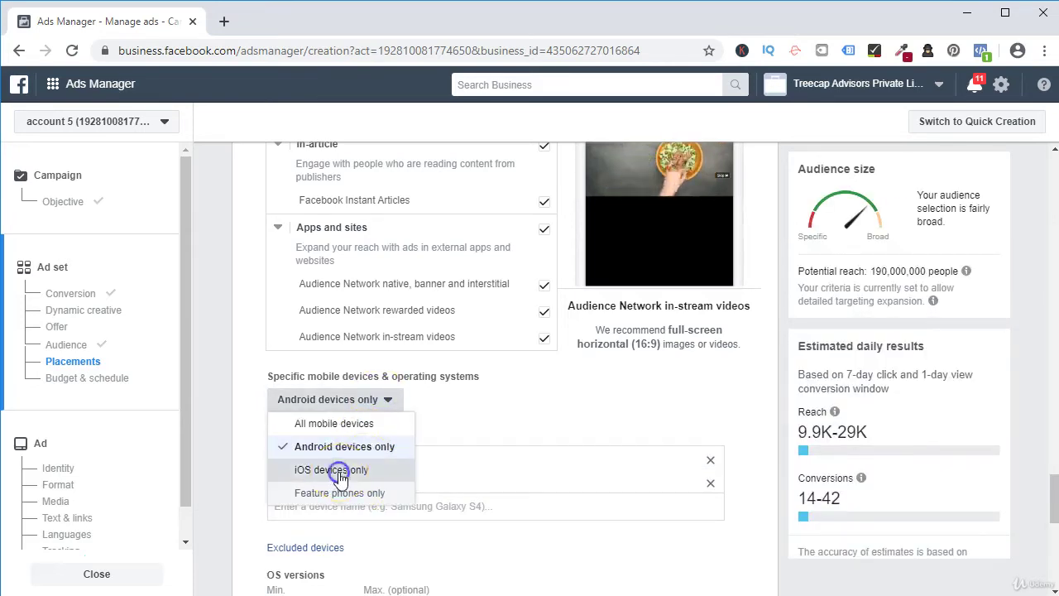
# Step: Review the devices, platforms and feed options available under manual placements
pyautogui.scroll(15, 307, 422)
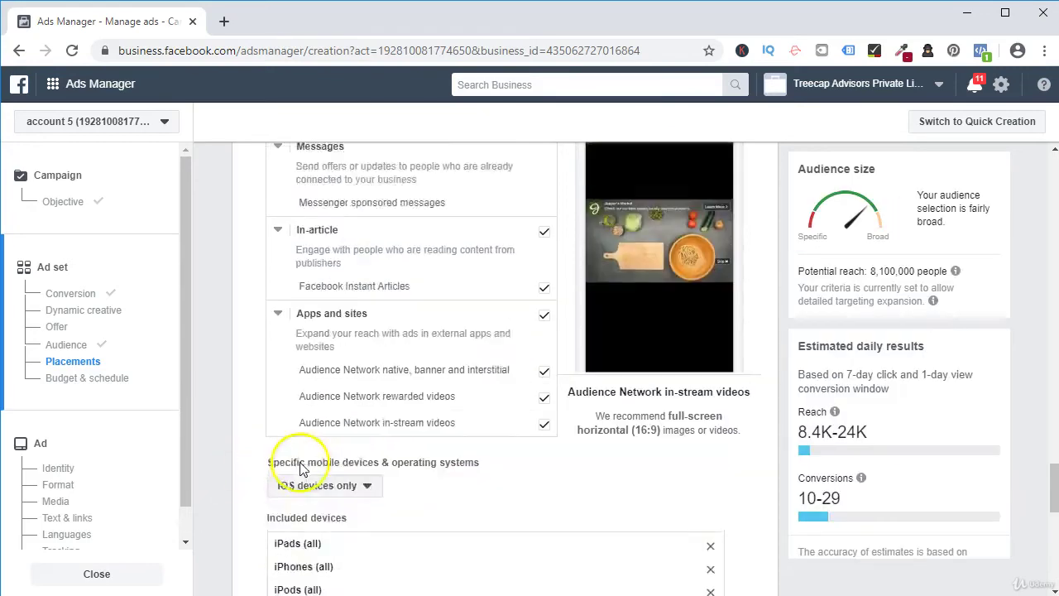
pyautogui.scroll(-4, 311, 427)
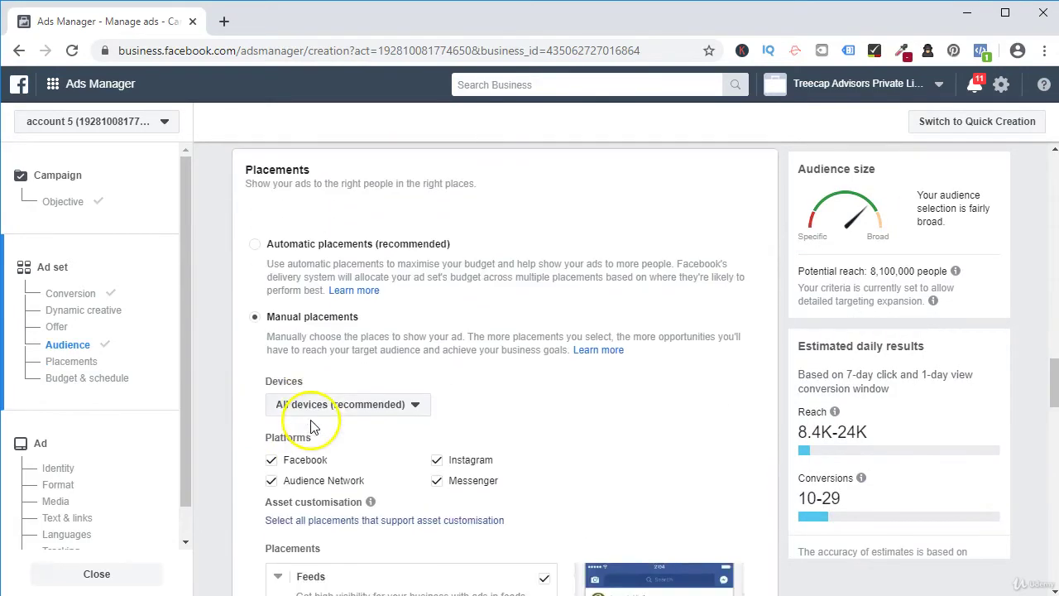
pyautogui.scroll(5, 292, 310)
pyautogui.scroll(-6, 292, 310)
pyautogui.scroll(-3, 291, 310)
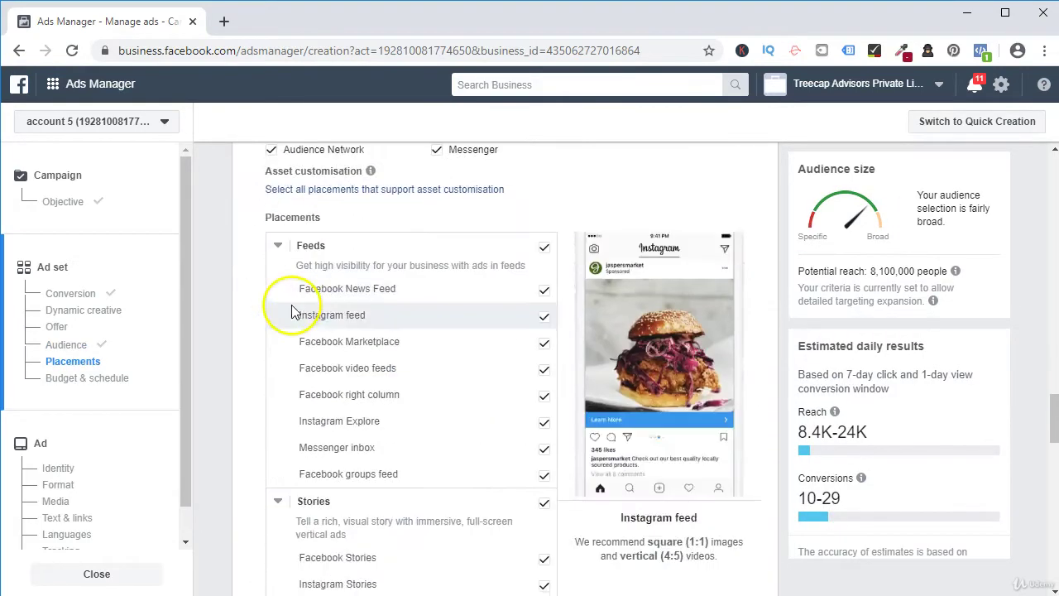
pyautogui.scroll(2, 292, 308)
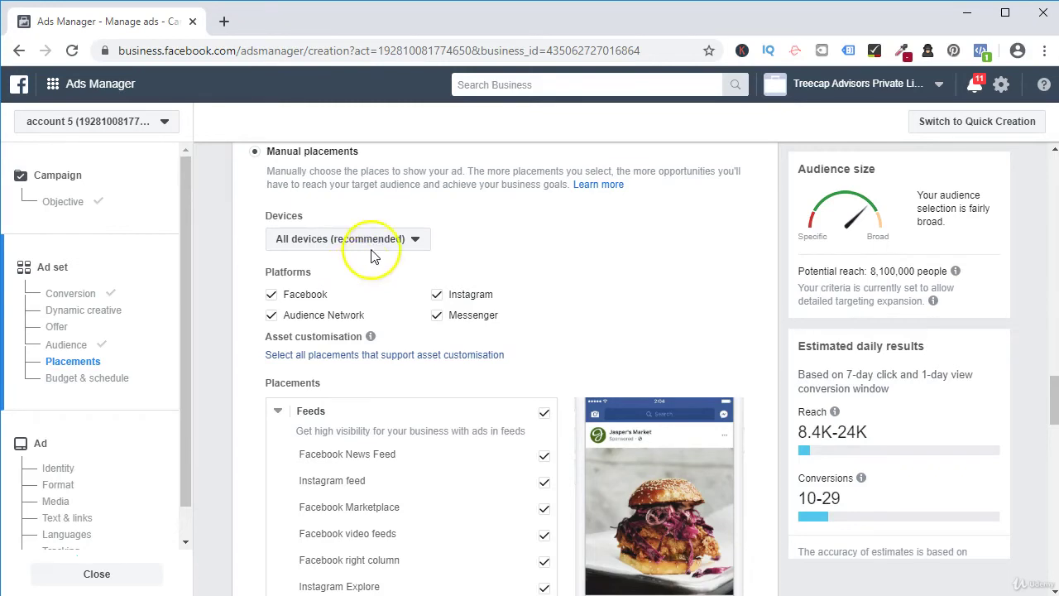
# Step: Review the device choices for manual placements, try mobile only, and restore all devices
pyautogui.click(400, 240)
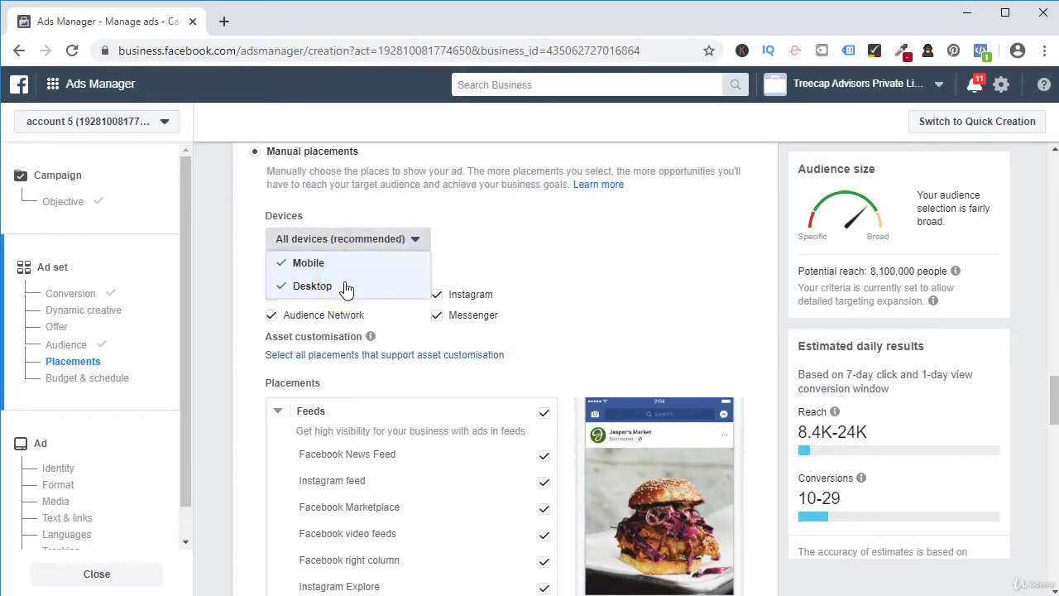
pyautogui.click(538, 245)
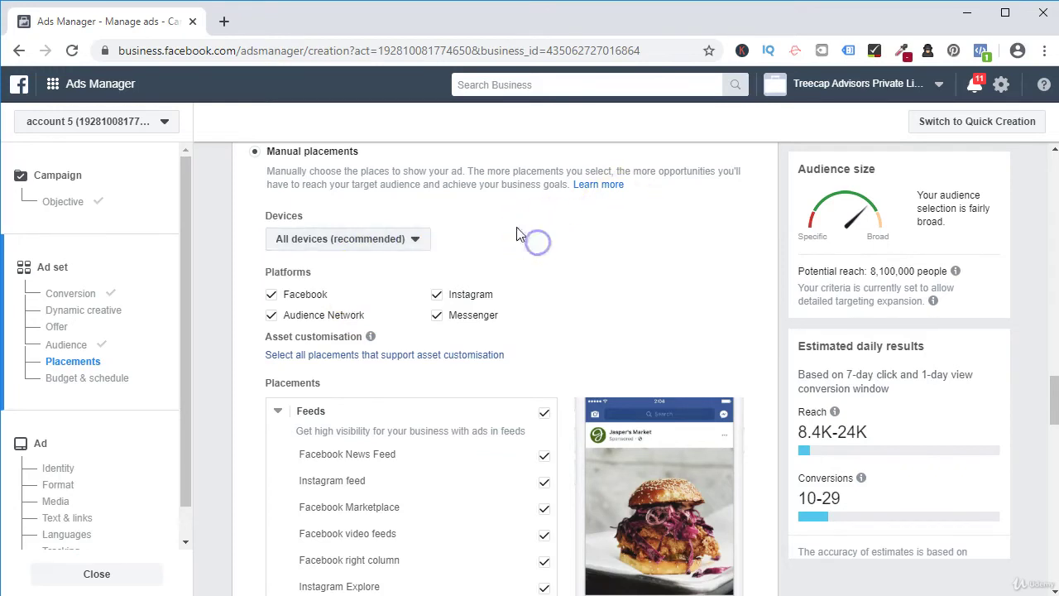
pyautogui.click(380, 239)
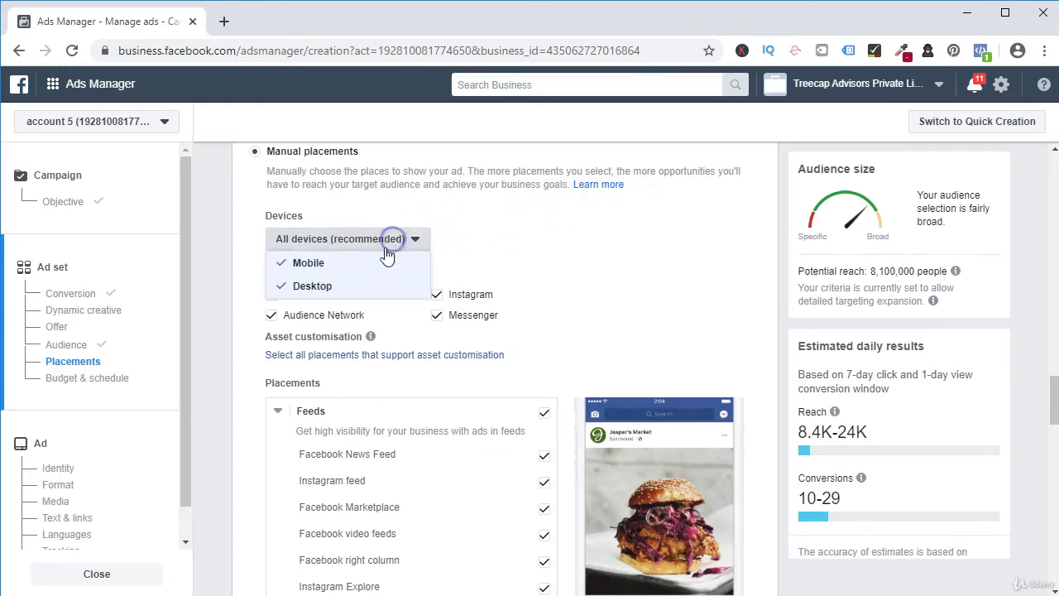
pyautogui.click(311, 287)
pyautogui.click(314, 238)
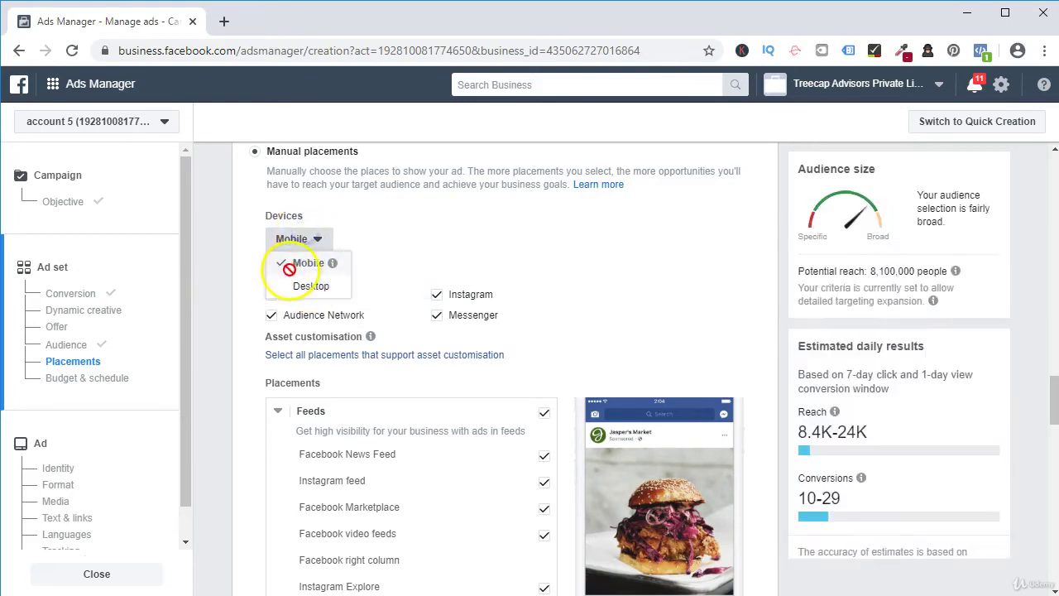
pyautogui.click(306, 286)
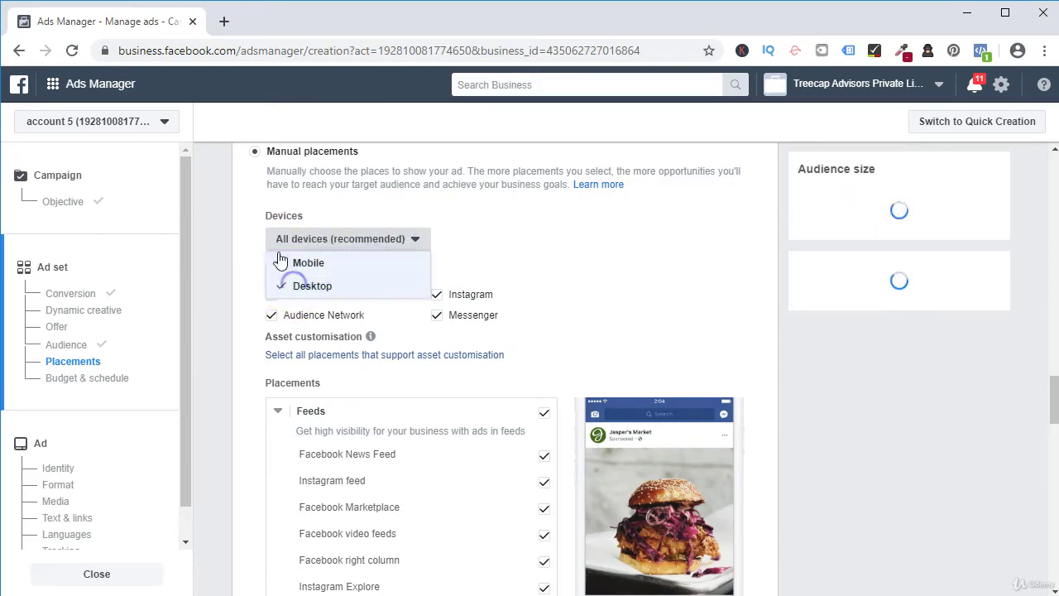
# Step: Try desktop only for the placement devices, and set them back to all devices
pyautogui.click(294, 263)
pyautogui.click(313, 236)
pyautogui.click(305, 242)
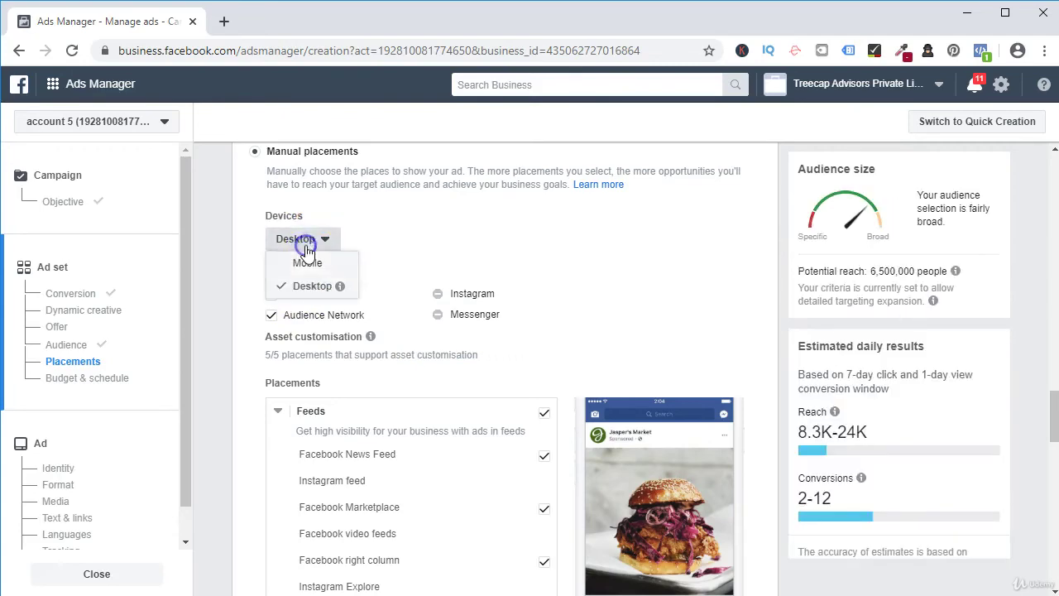
pyautogui.click(304, 265)
pyautogui.click(681, 260)
# Step: Restrict ad delivery on all mobile devices to only when connected to Wi-Fi
pyautogui.scroll(-10, 645, 282)
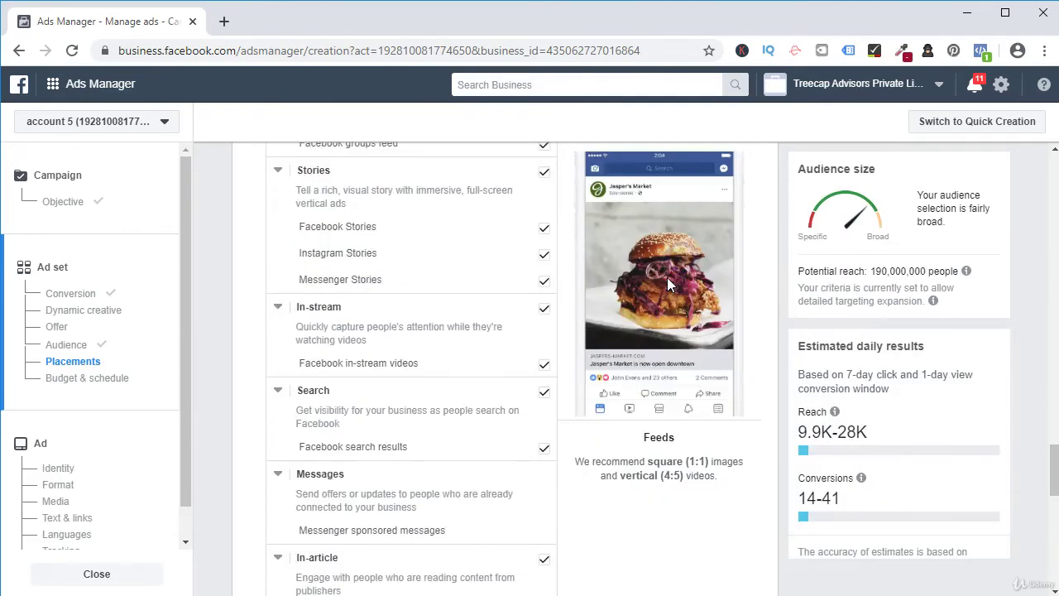
pyautogui.scroll(-4, 604, 286)
pyautogui.scroll(3, 604, 284)
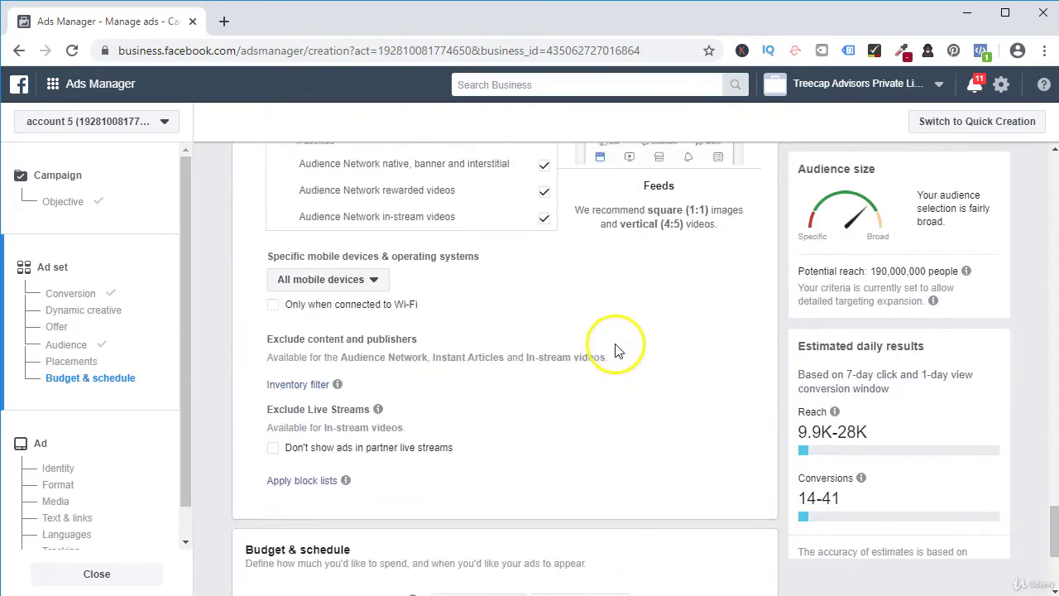
pyautogui.scroll(-2, 433, 315)
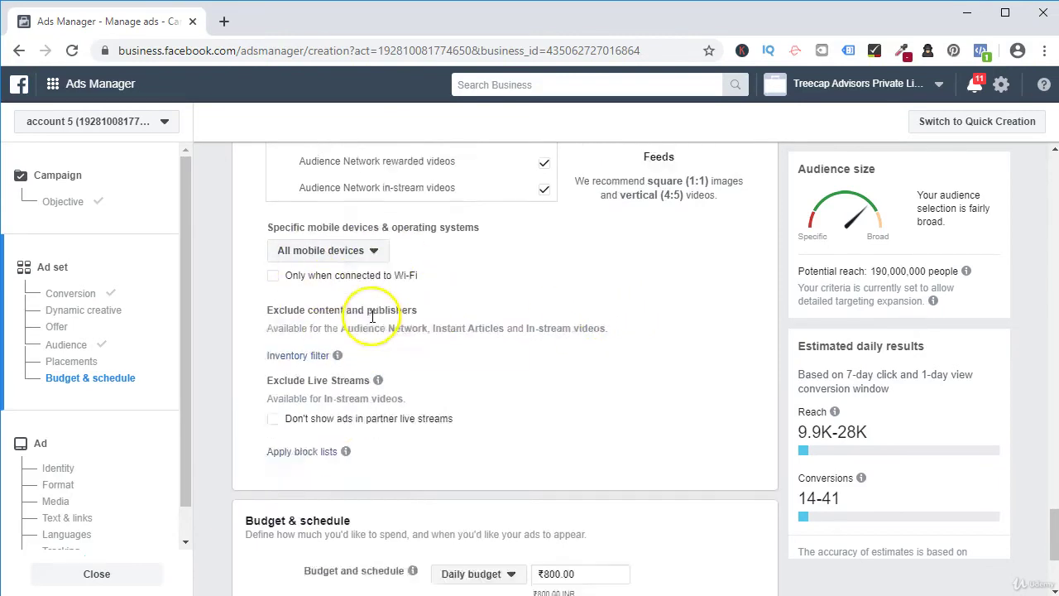
pyautogui.scroll(2, 356, 348)
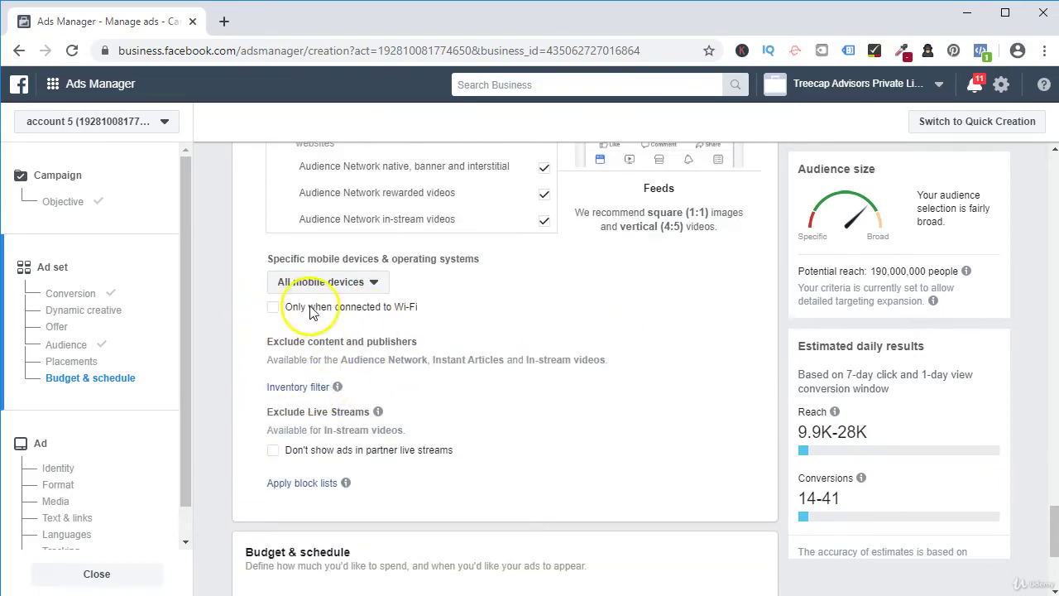
pyautogui.click(268, 312)
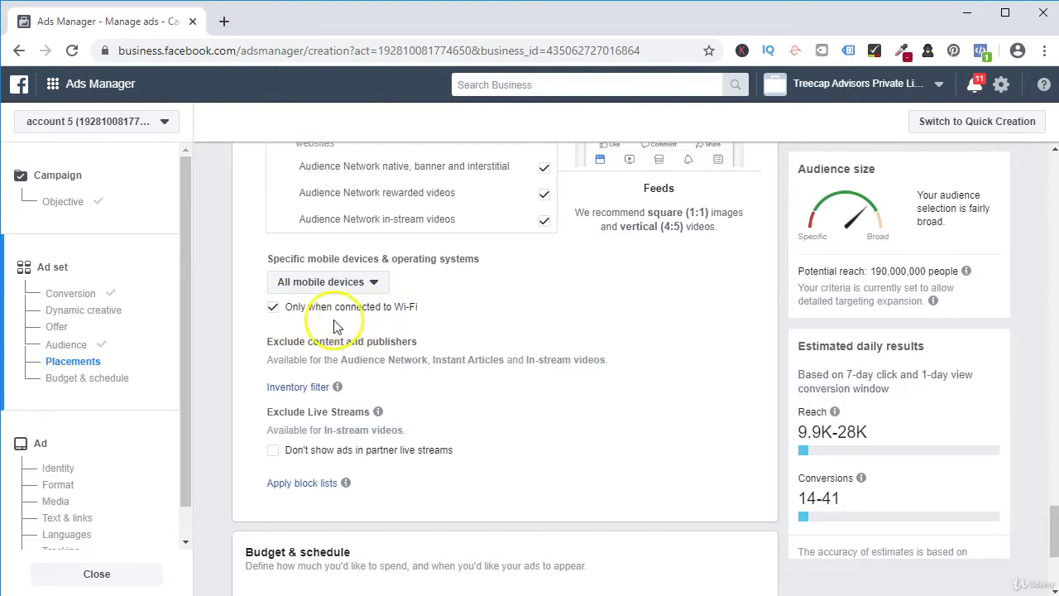
pyautogui.click(376, 329)
pyautogui.click(292, 315)
# Step: Try a lifetime budget for the ad set, and switch back to a daily budget
pyautogui.scroll(-3, 462, 326)
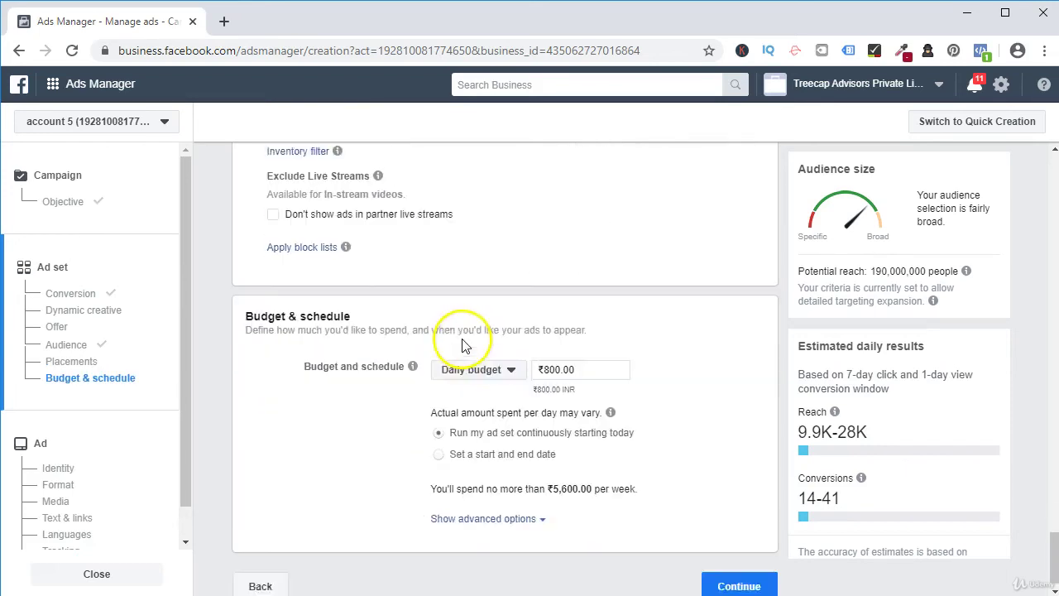
pyautogui.scroll(2, 468, 372)
pyautogui.scroll(-2, 459, 365)
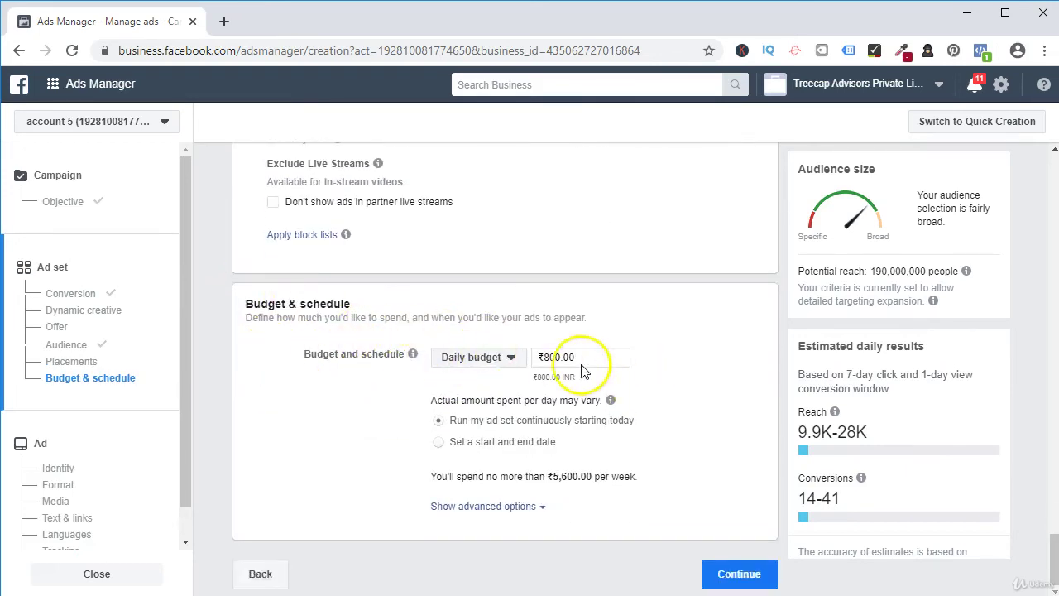
pyautogui.moveTo(589, 358); pyautogui.dragTo(534, 362)
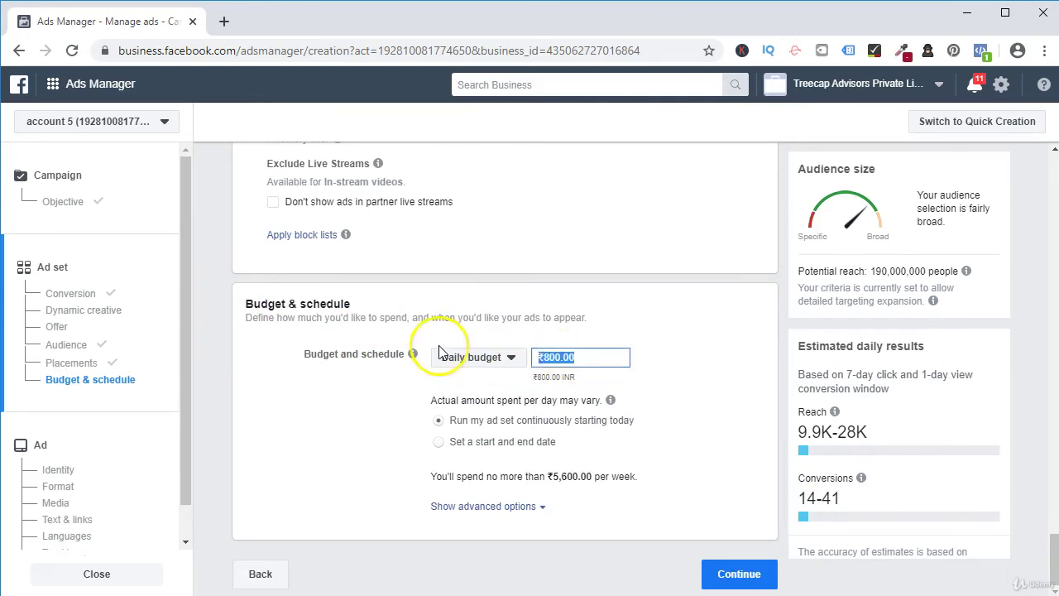
pyautogui.moveTo(485, 357); pyautogui.dragTo(500, 357)
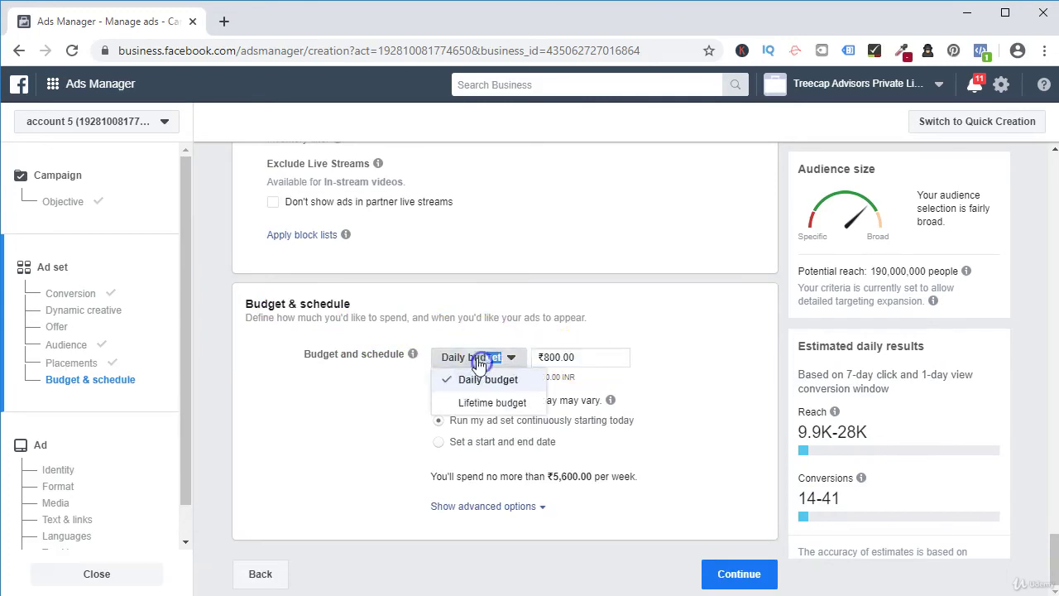
pyautogui.click(482, 402)
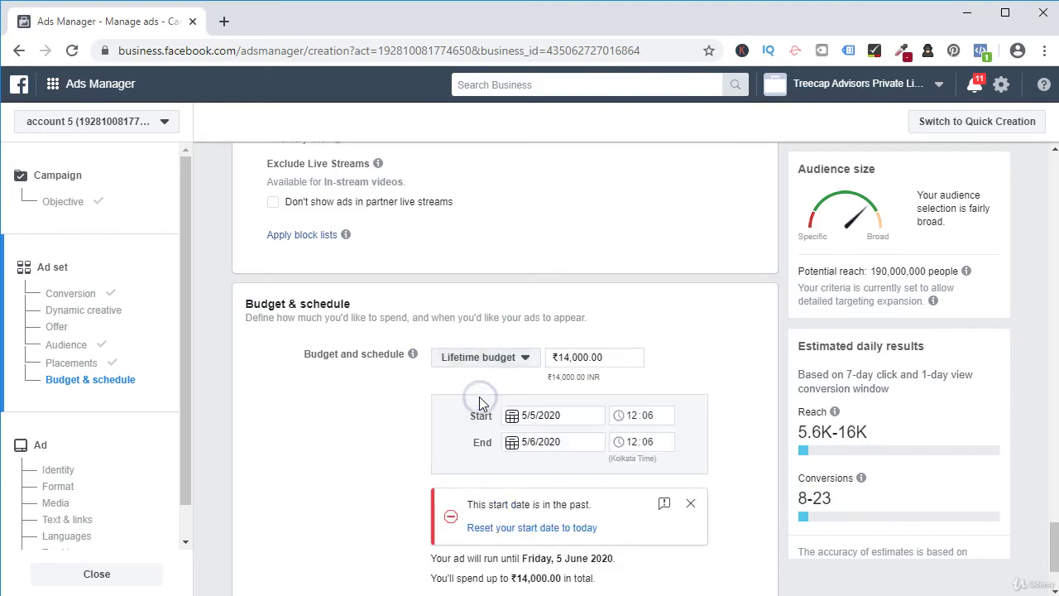
pyautogui.click(441, 365)
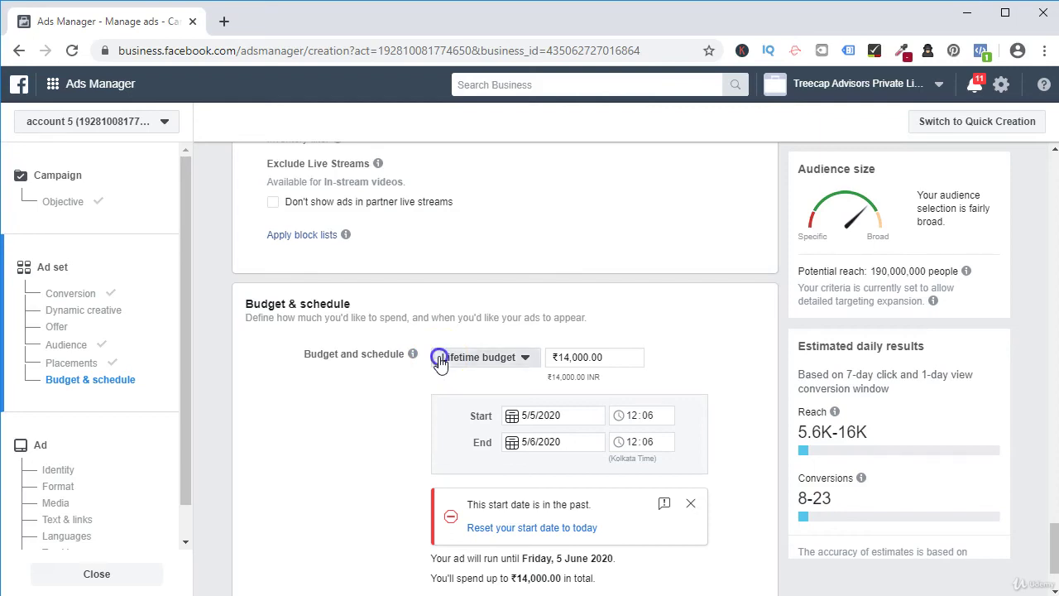
pyautogui.click(452, 383)
# Step: Review the ad set's placement list, audience targeting fields and manual placement settings
pyautogui.scroll(15, 500, 369)
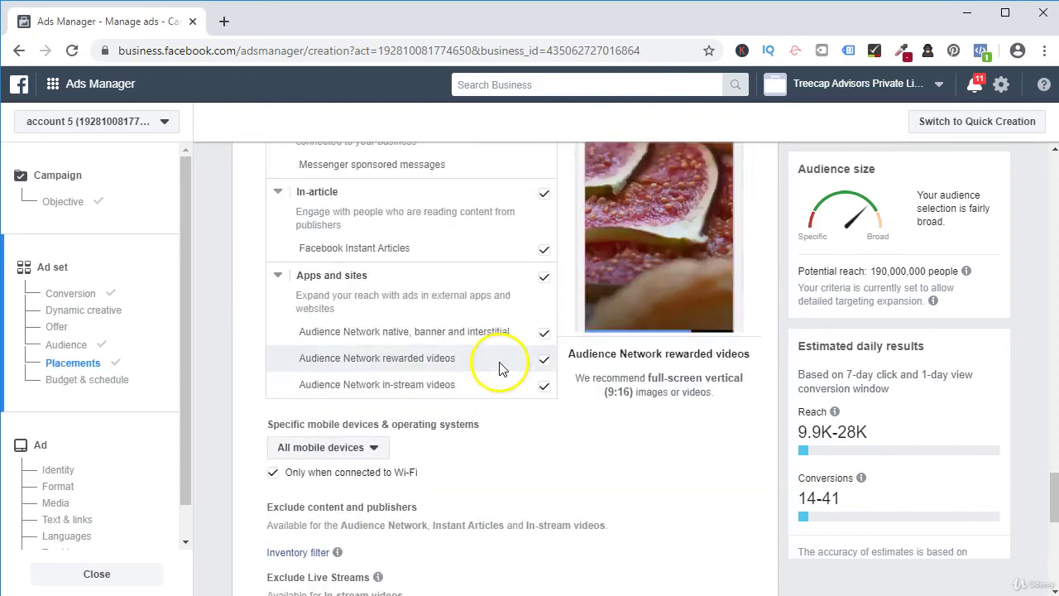
pyautogui.scroll(-12, 476, 373)
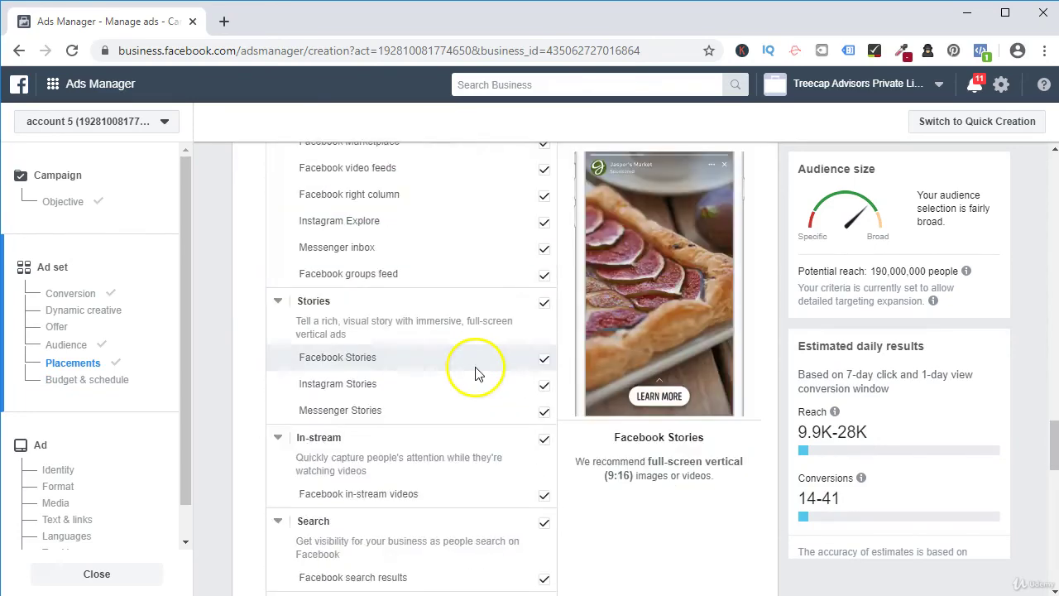
pyautogui.scroll(4, 470, 393)
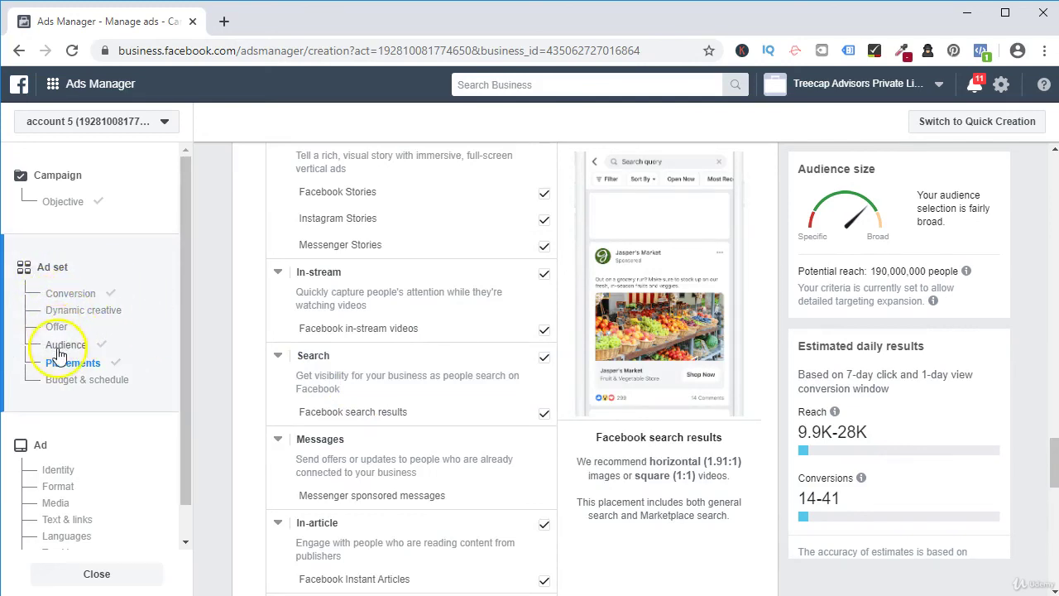
pyautogui.click(100, 352)
pyautogui.scroll(5, 425, 236)
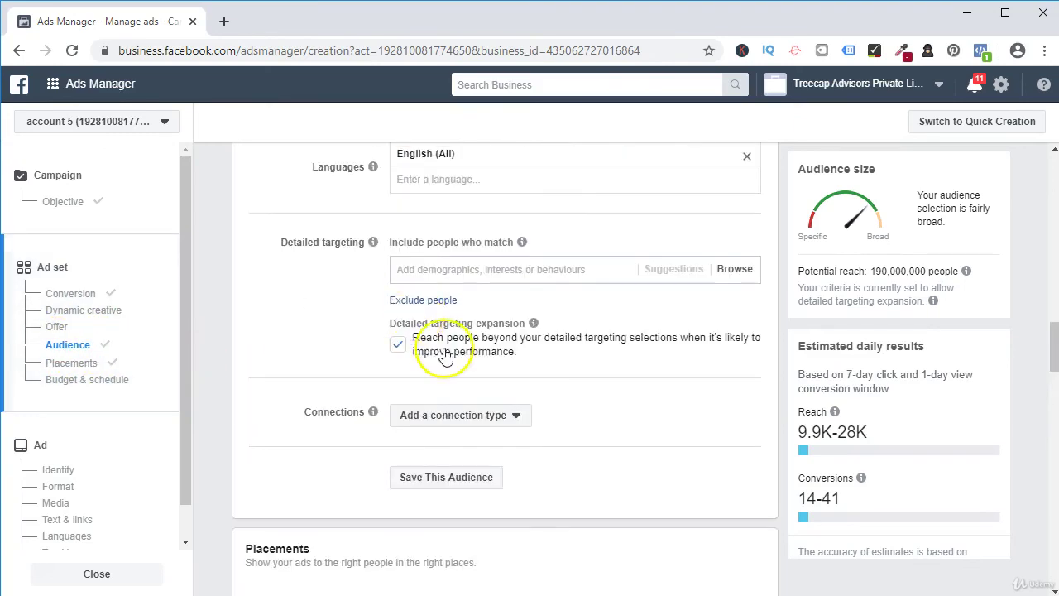
pyautogui.scroll(-4, 444, 354)
pyautogui.scroll(5, 430, 372)
pyautogui.click(410, 434)
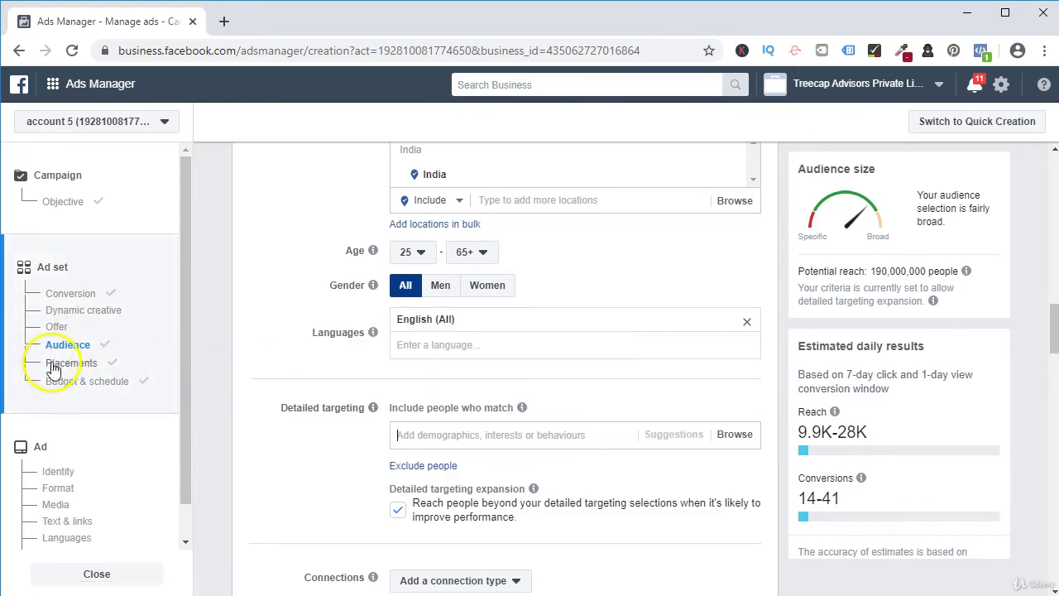
pyautogui.click(87, 361)
pyautogui.scroll(-5, 414, 416)
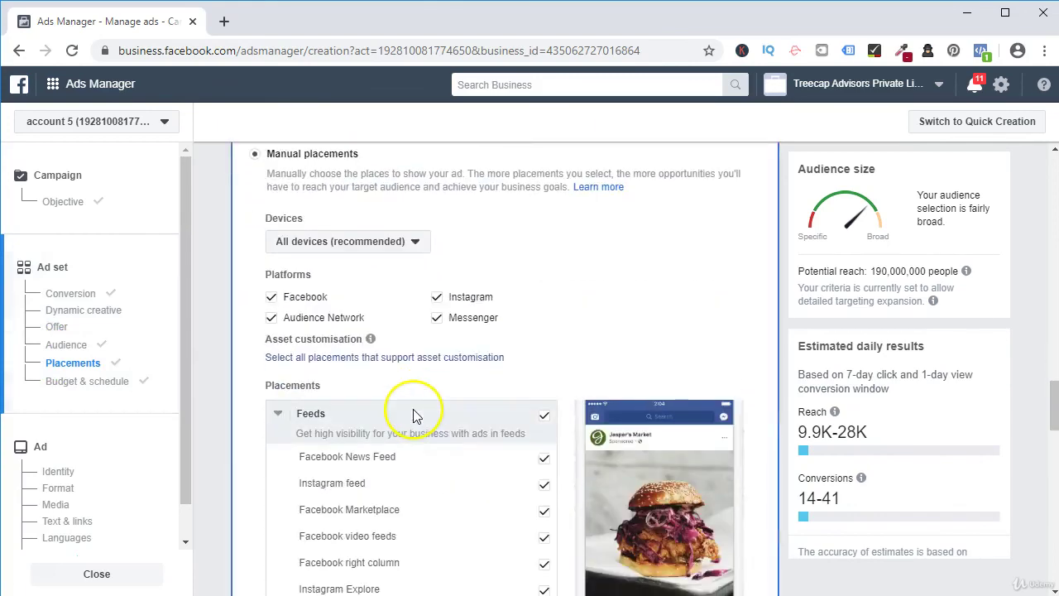
pyautogui.scroll(-4, 281, 422)
pyautogui.scroll(7, 323, 352)
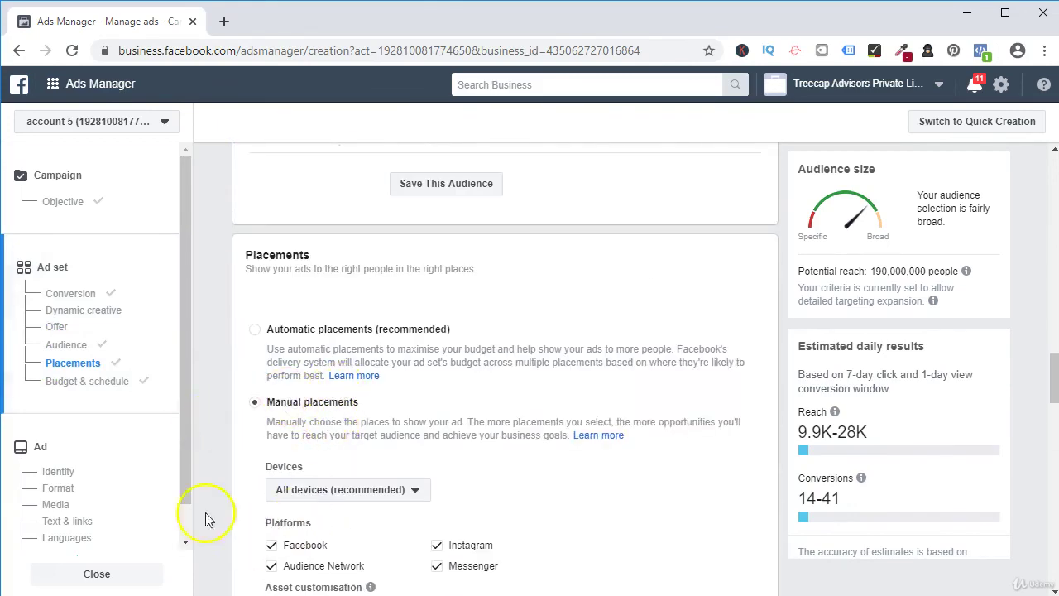
# Step: Change the ad set's budget type to Lifetime budget and reopen the budget type choices
pyautogui.click(91, 382)
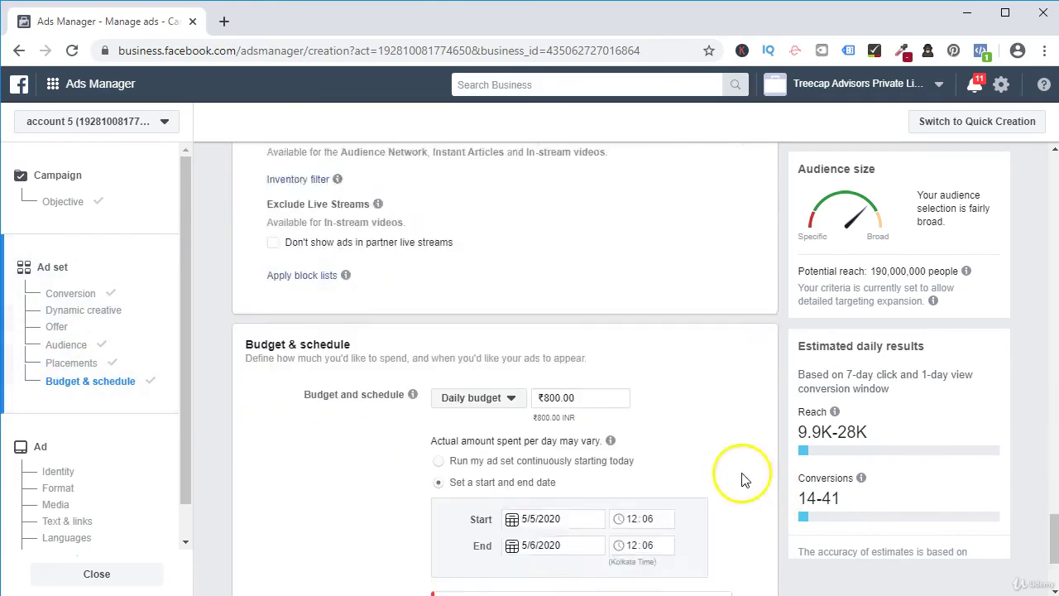
pyautogui.click(597, 228)
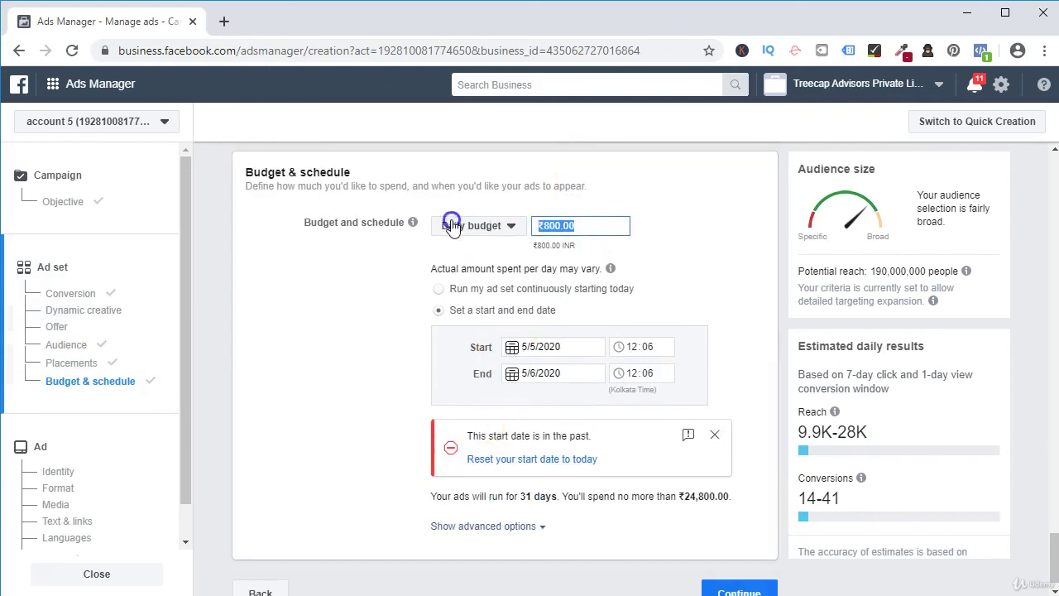
pyautogui.click(479, 228)
pyautogui.click(476, 272)
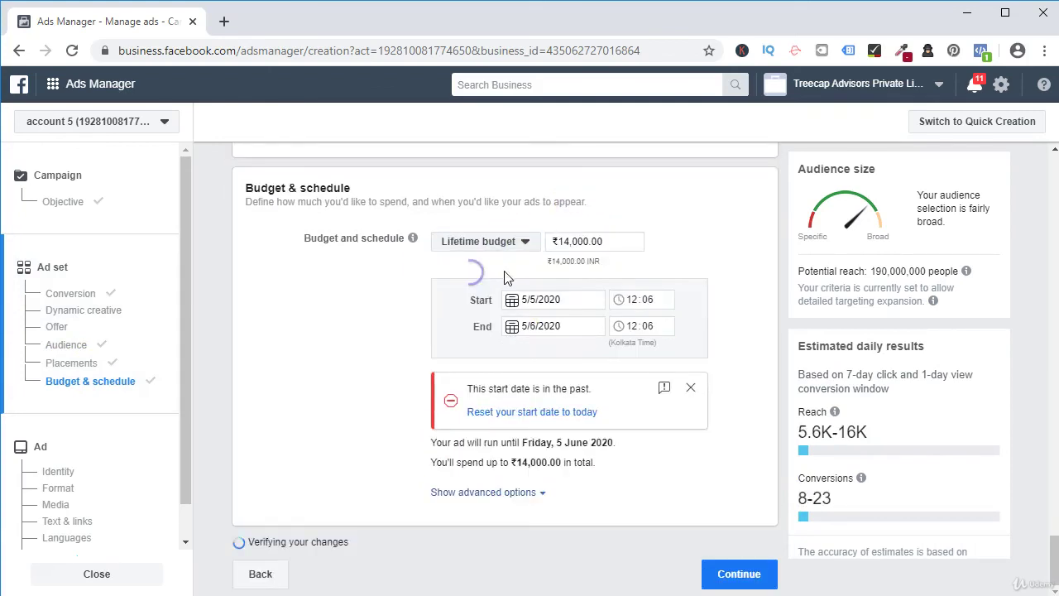
pyautogui.click(518, 257)
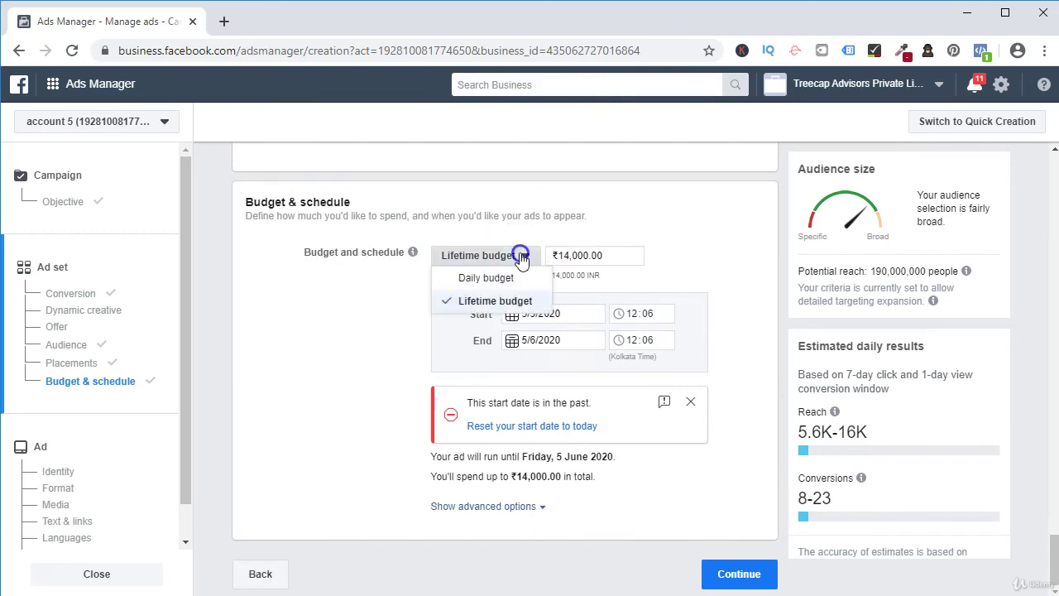